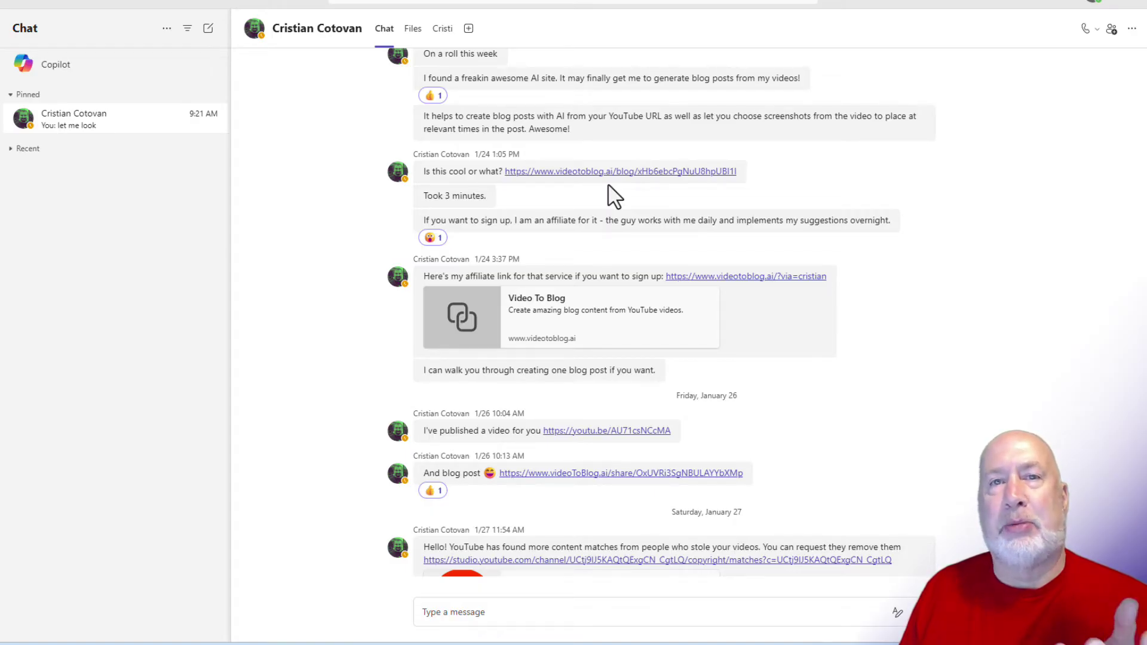
mouse_move(611, 183)
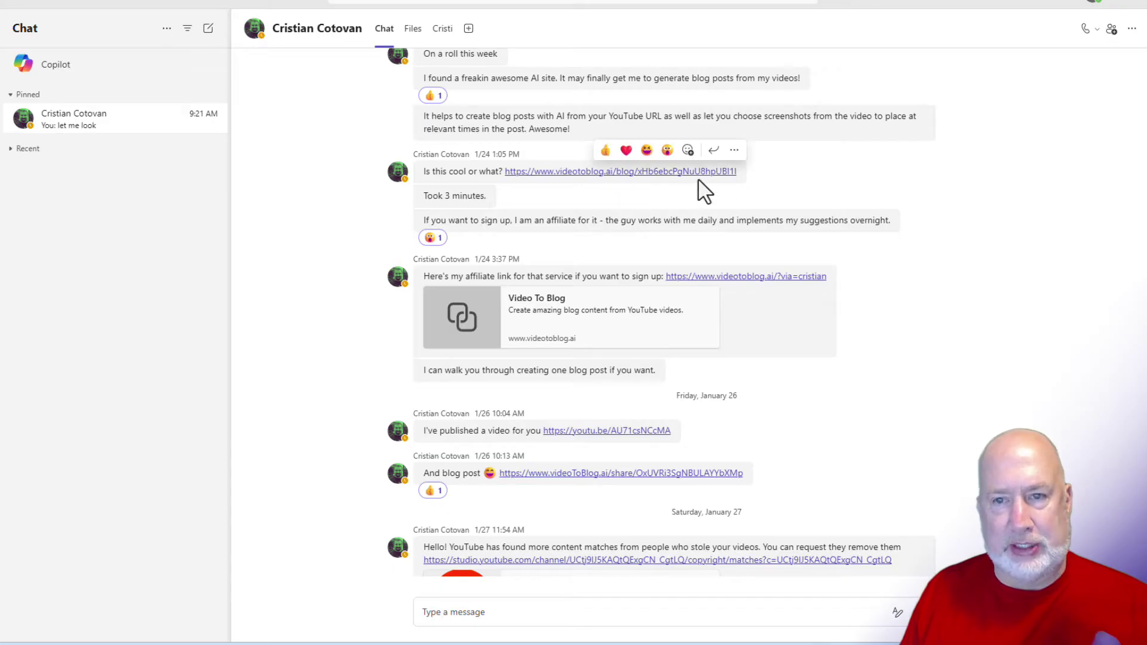
left_click(734, 153)
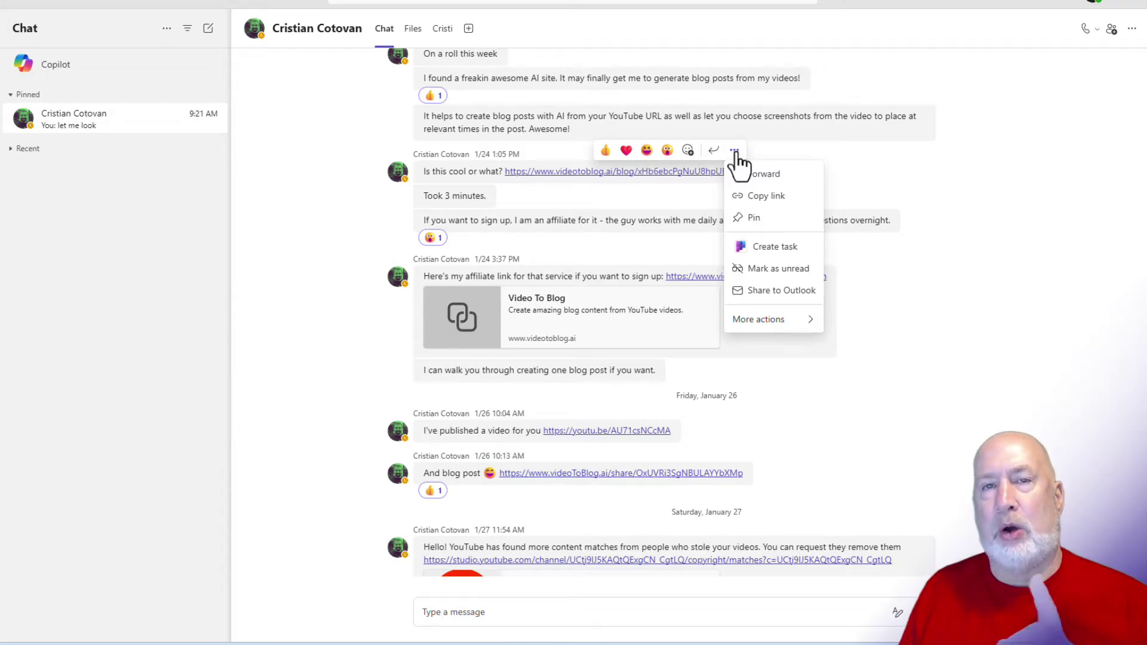
left_click(833, 163)
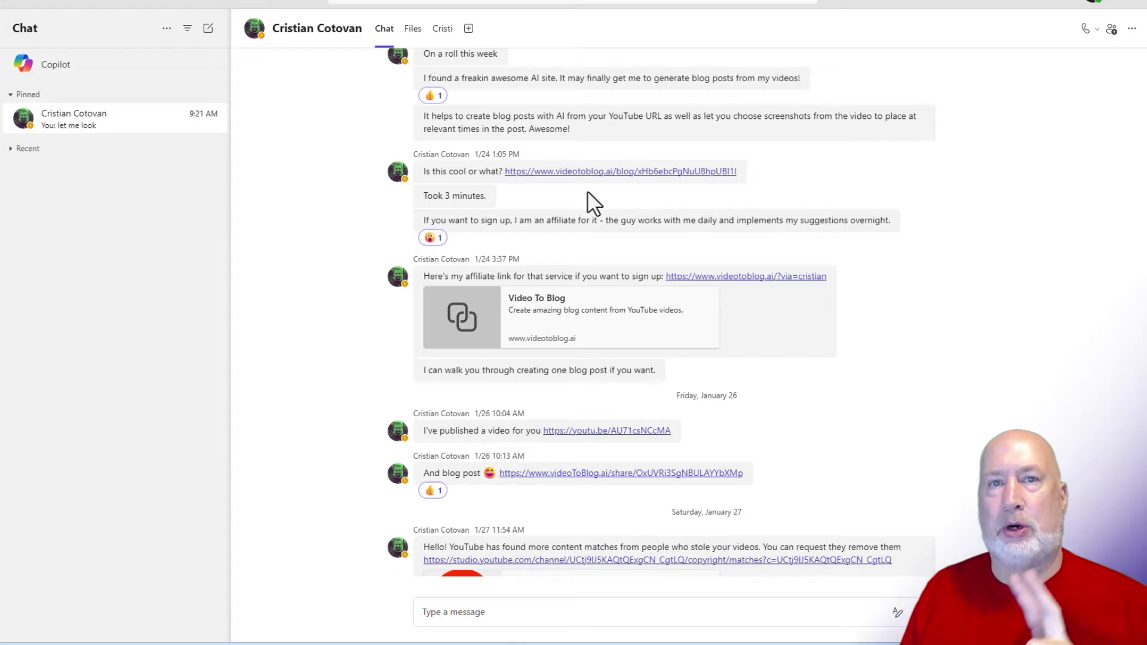
- Start forwarding the "Is this cool or what?" message of 1/24 1:05 PM, with your own account as recipient
mouse_move(723, 174)
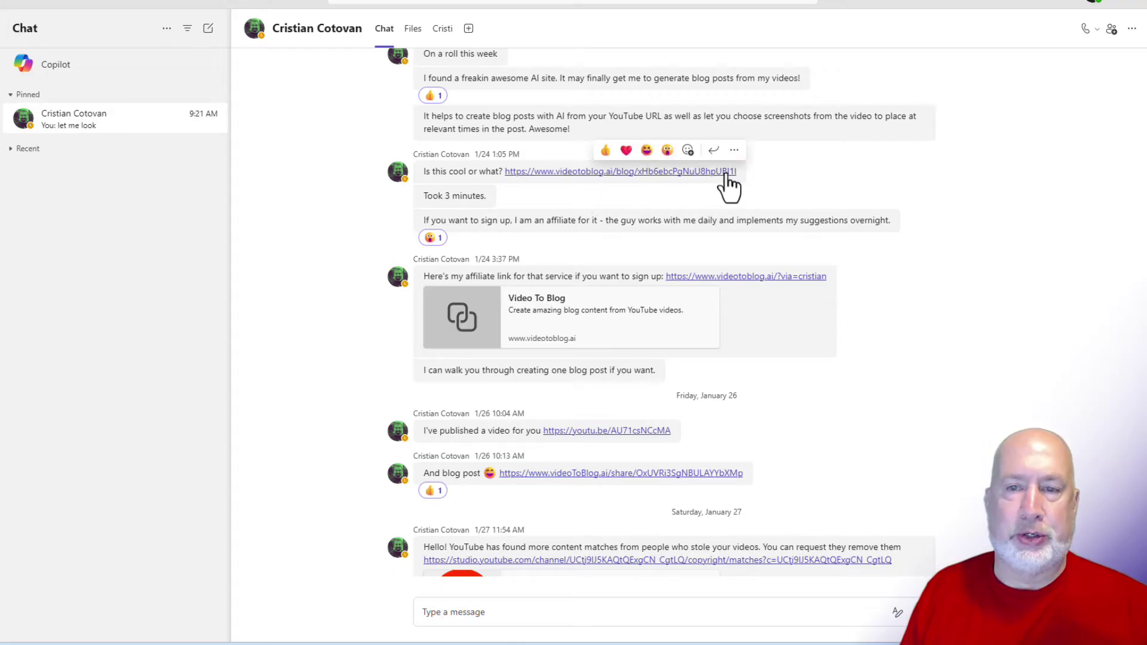
left_click(734, 151)
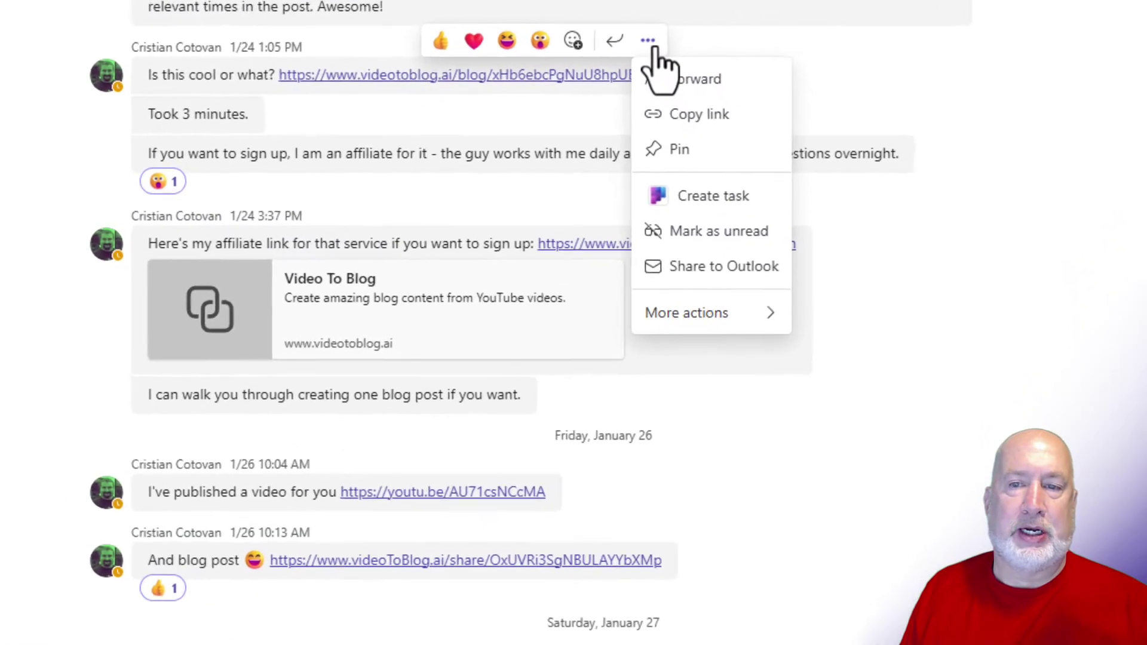
left_click(723, 83)
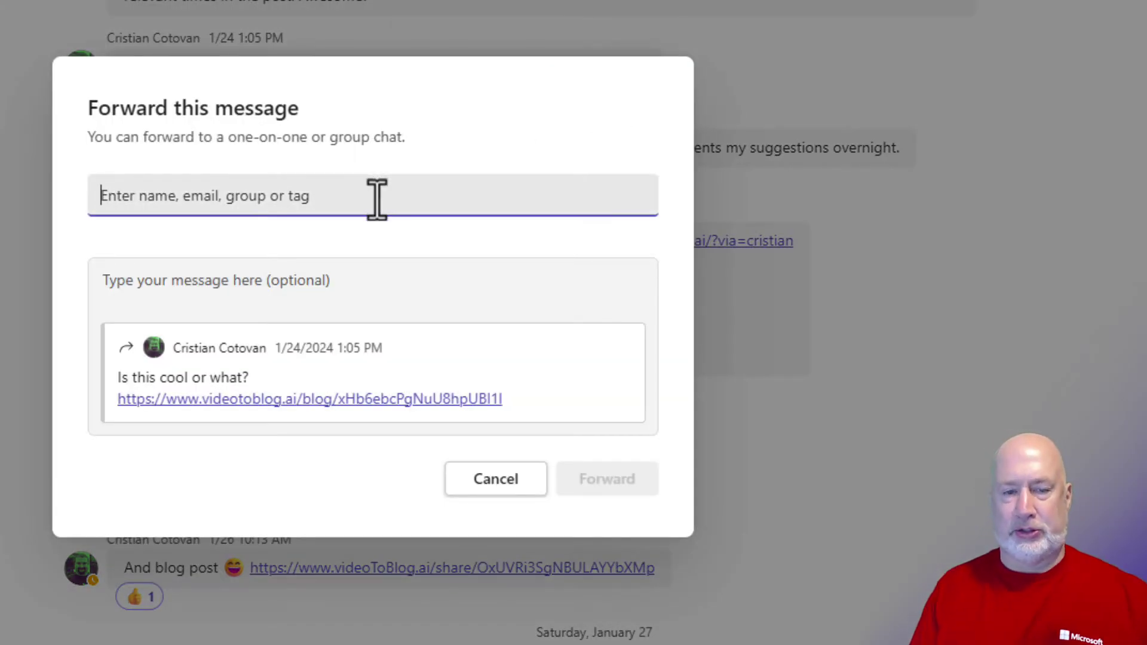
type("chris")
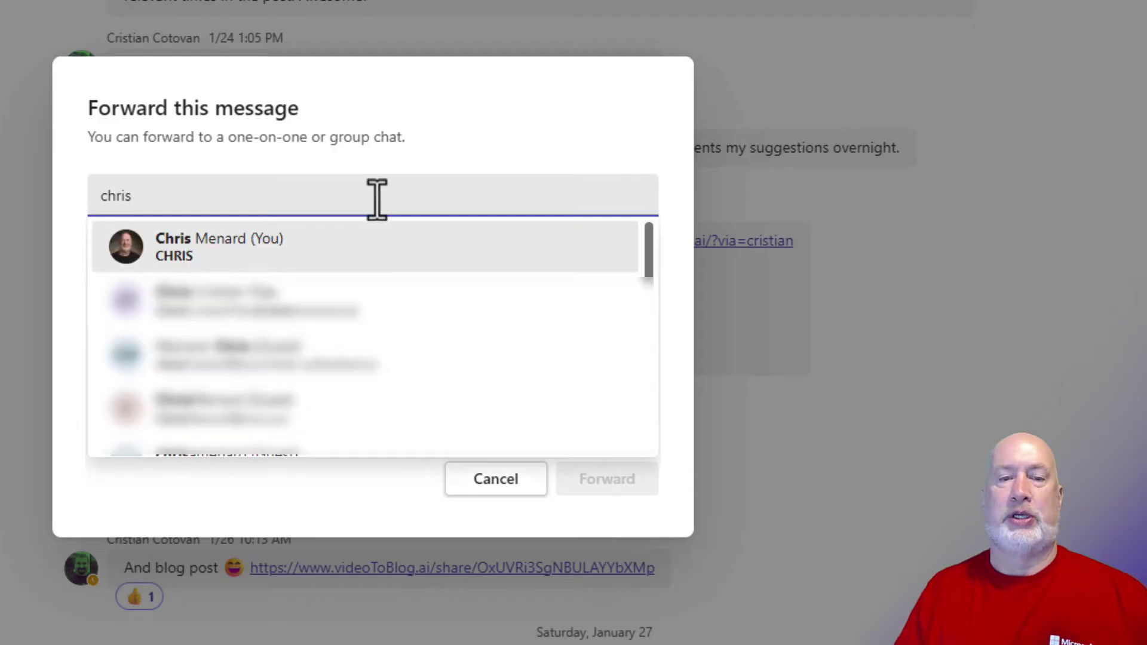
left_click(214, 260)
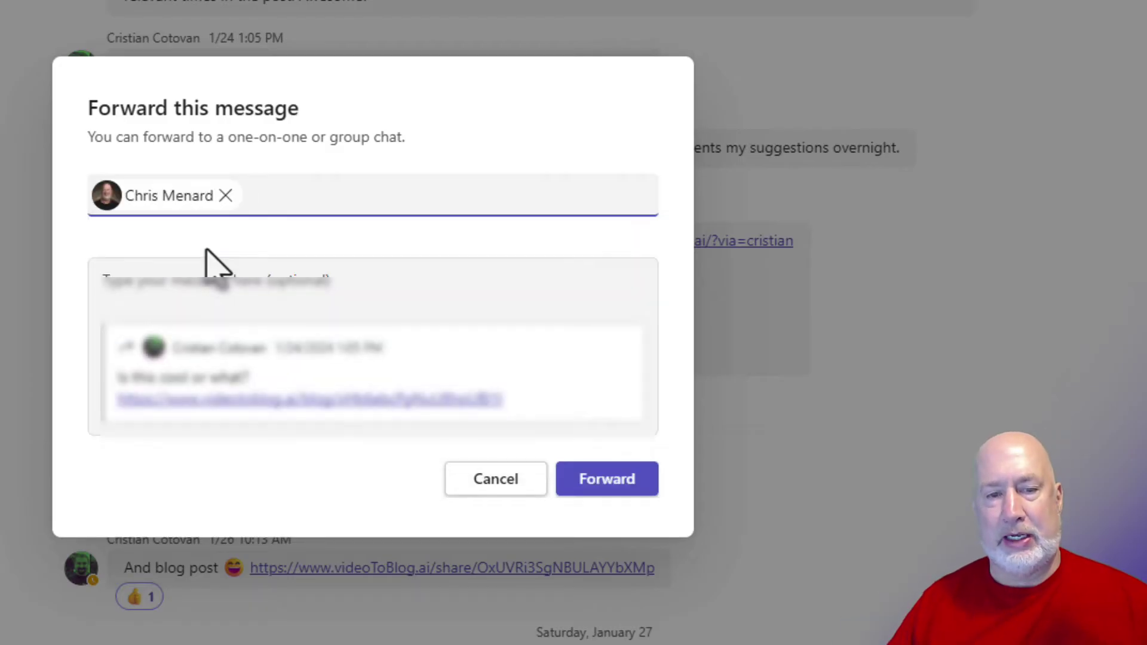
- Add the note "Video to Blog post" above the forwarded message and send the forward
left_click(192, 291)
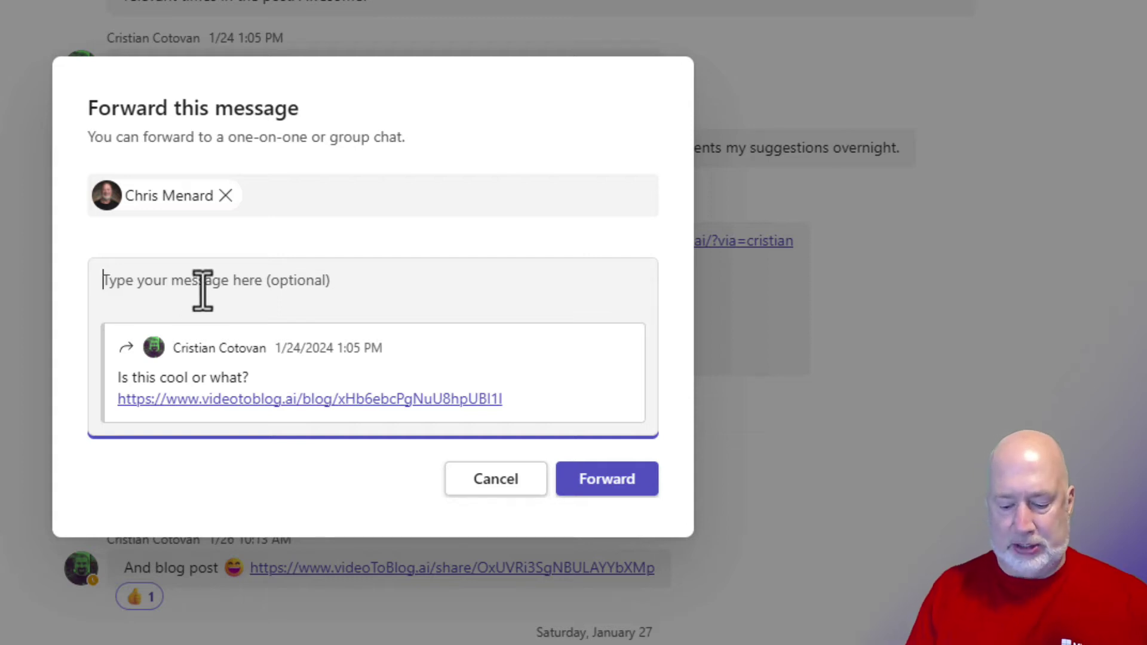
type("Bl")
key("BackSpace")
type("Vide")
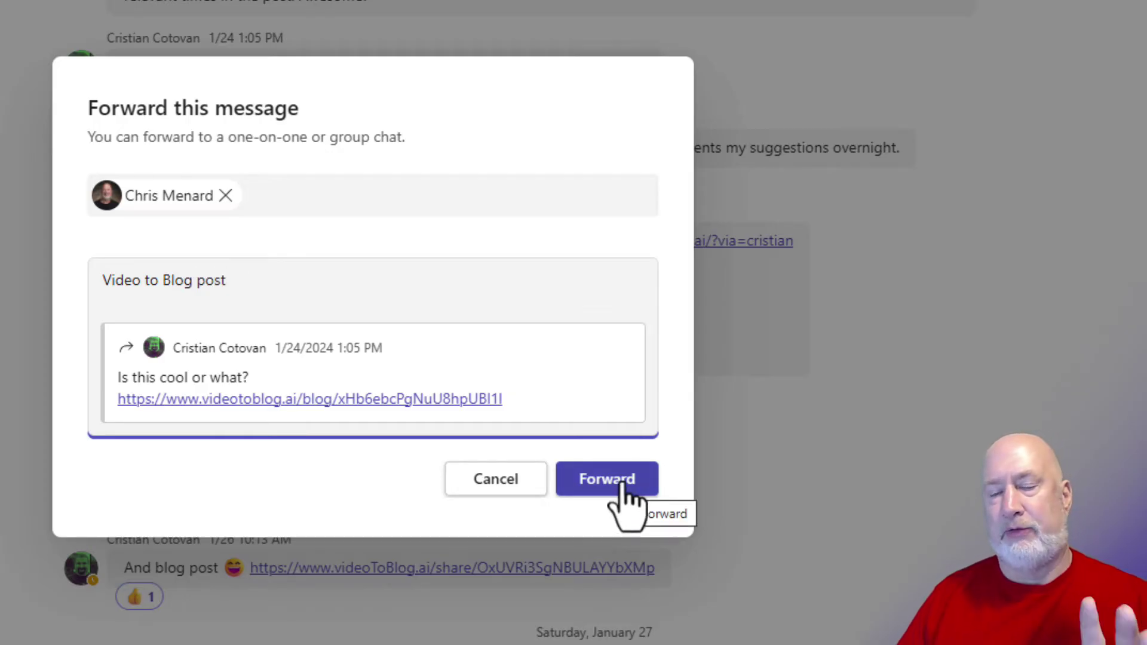
left_click(626, 485)
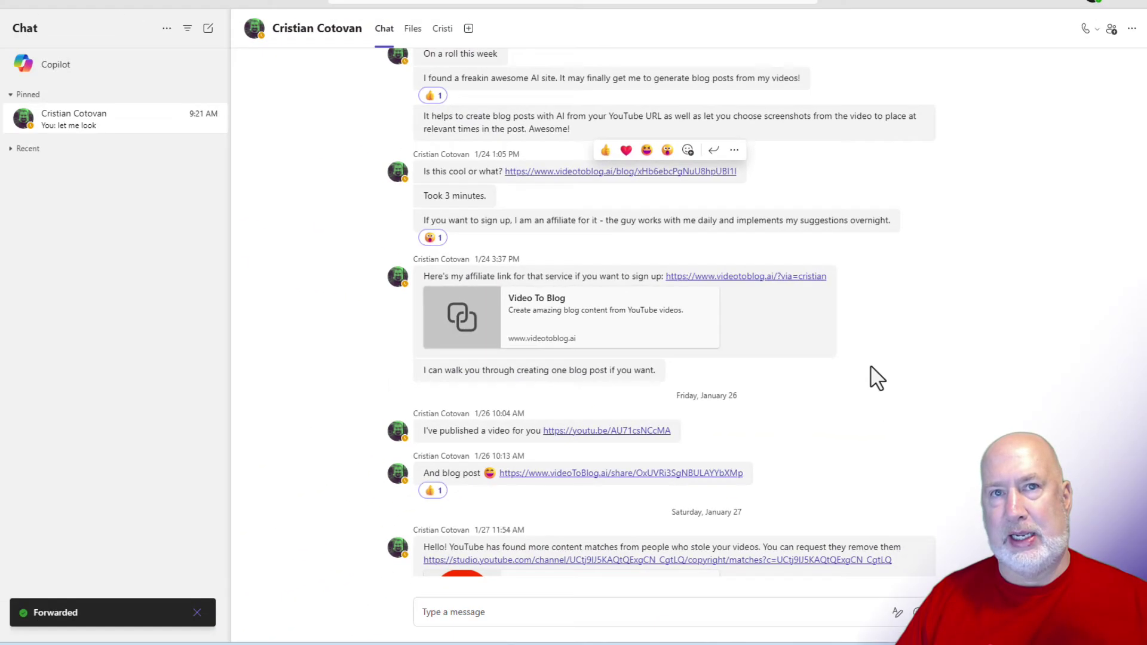
- Expand the recent chats and open the chat with yourself to view the forwarded message
left_click(11, 151)
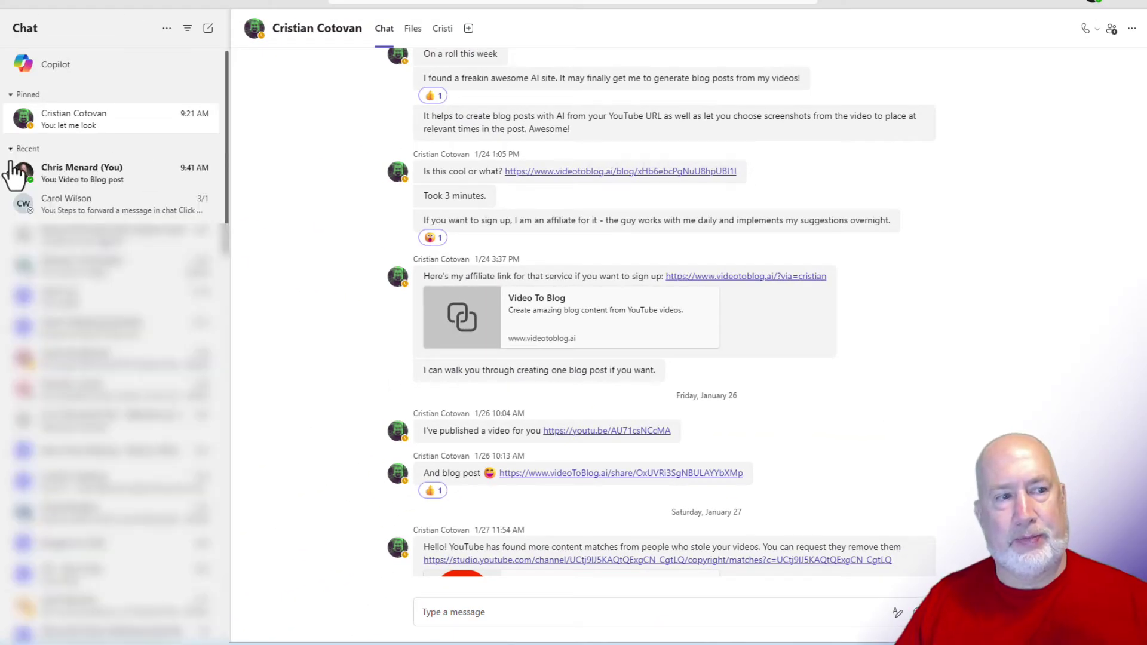
left_click(105, 189)
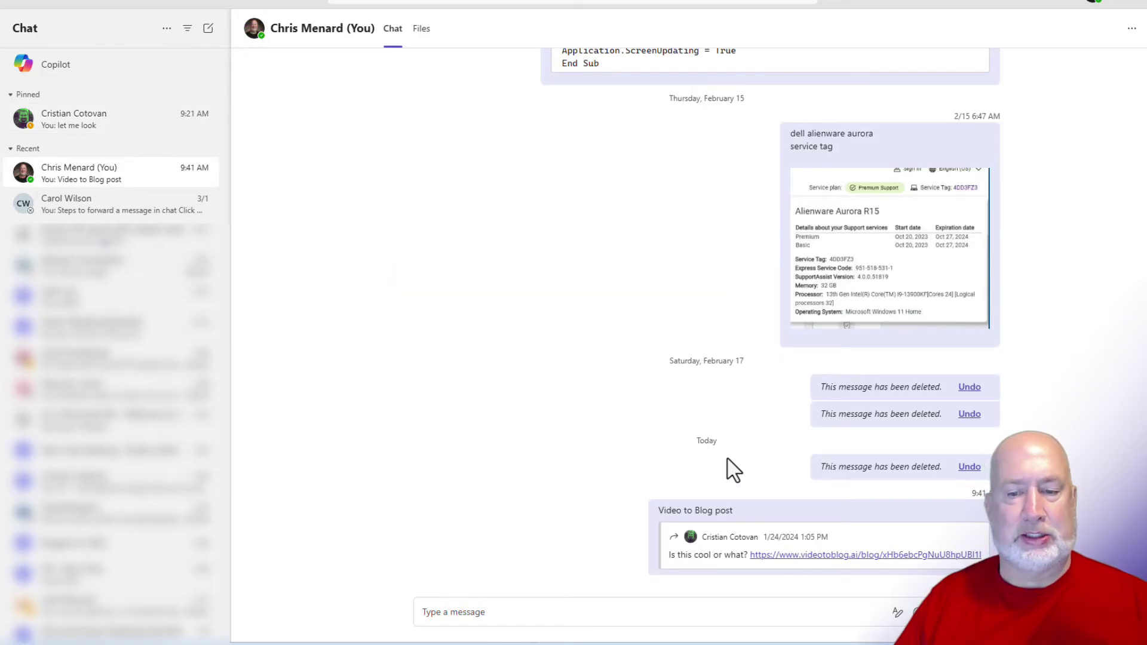
mouse_move(705, 532)
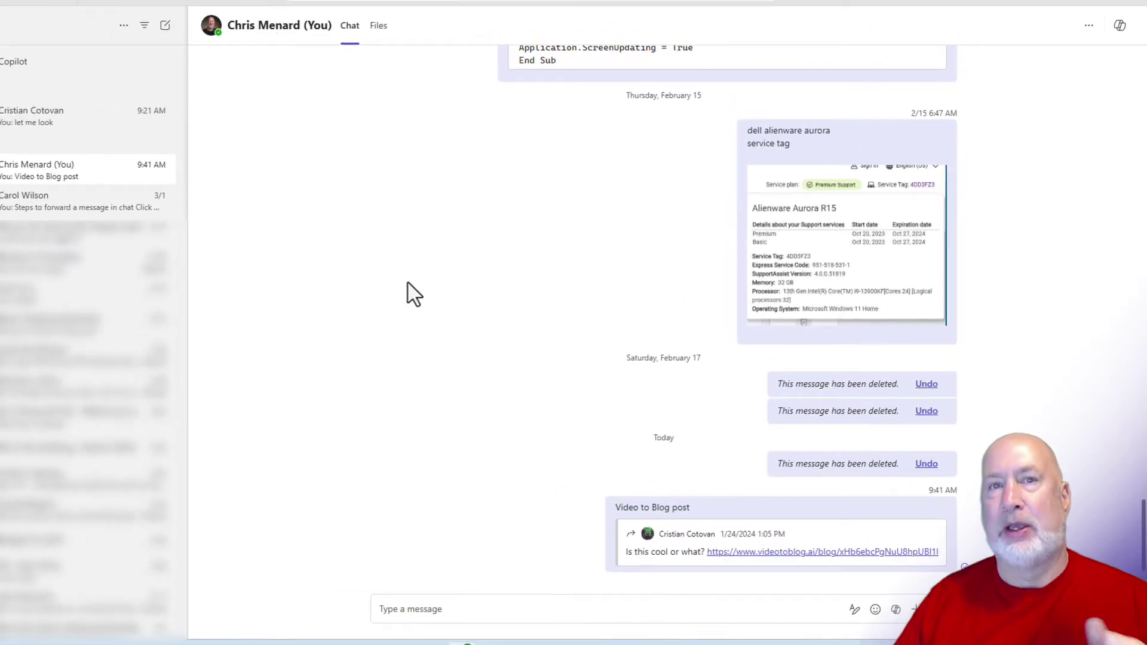
- Search within your own chat for "video", then close the search
key("ctrl+f")
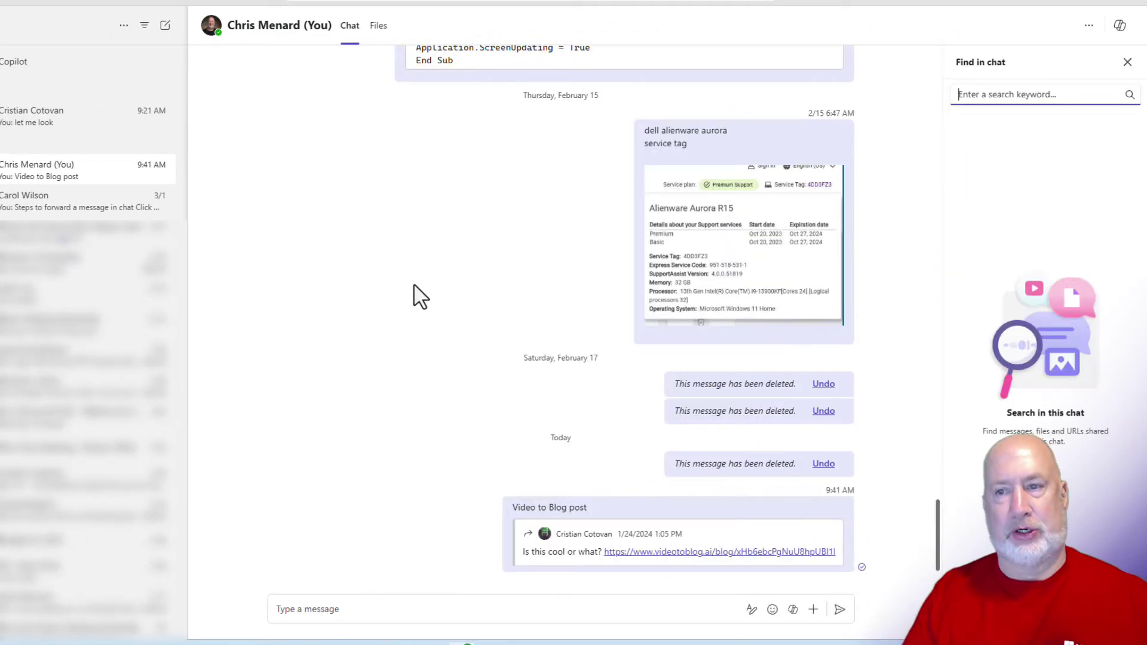
type("video")
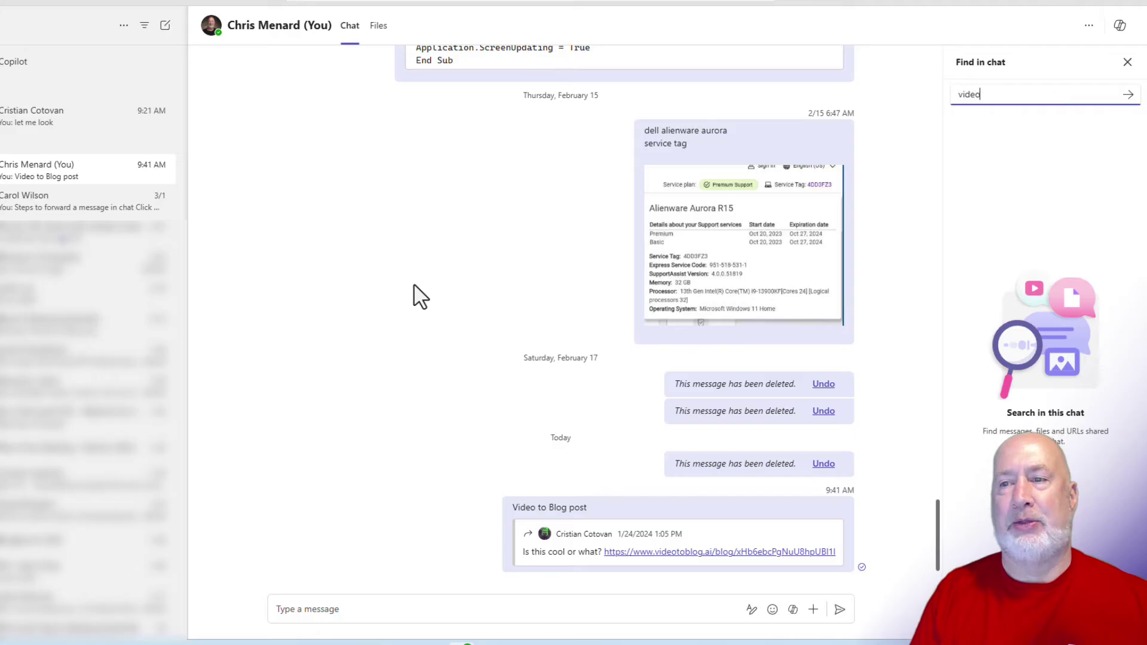
key("Return")
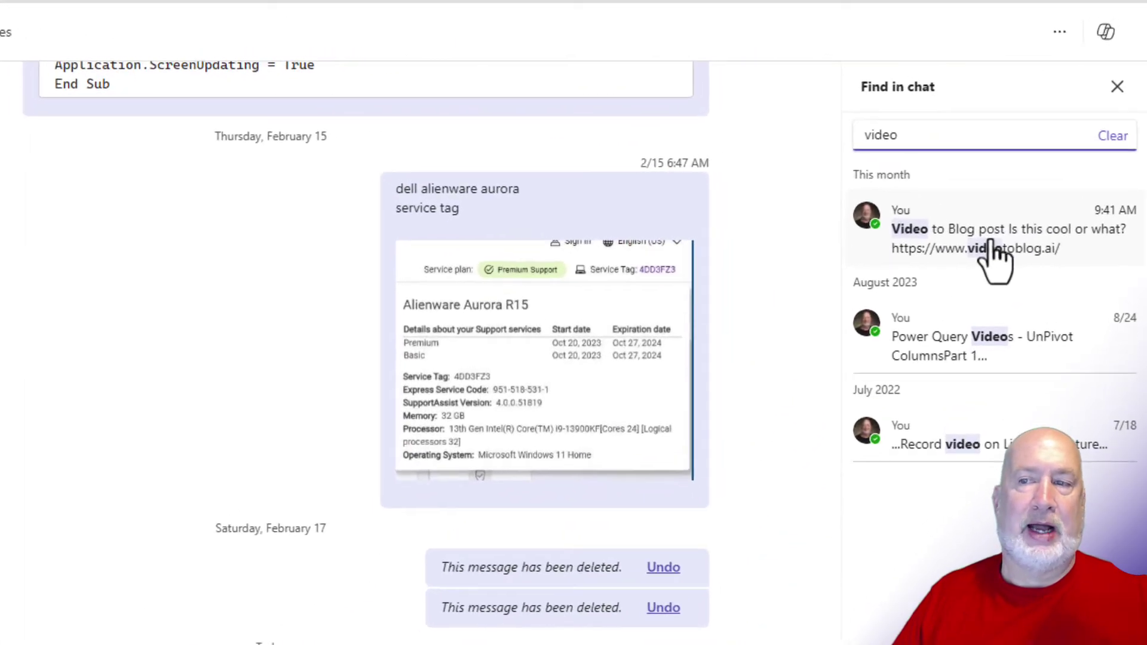
left_click(1116, 89)
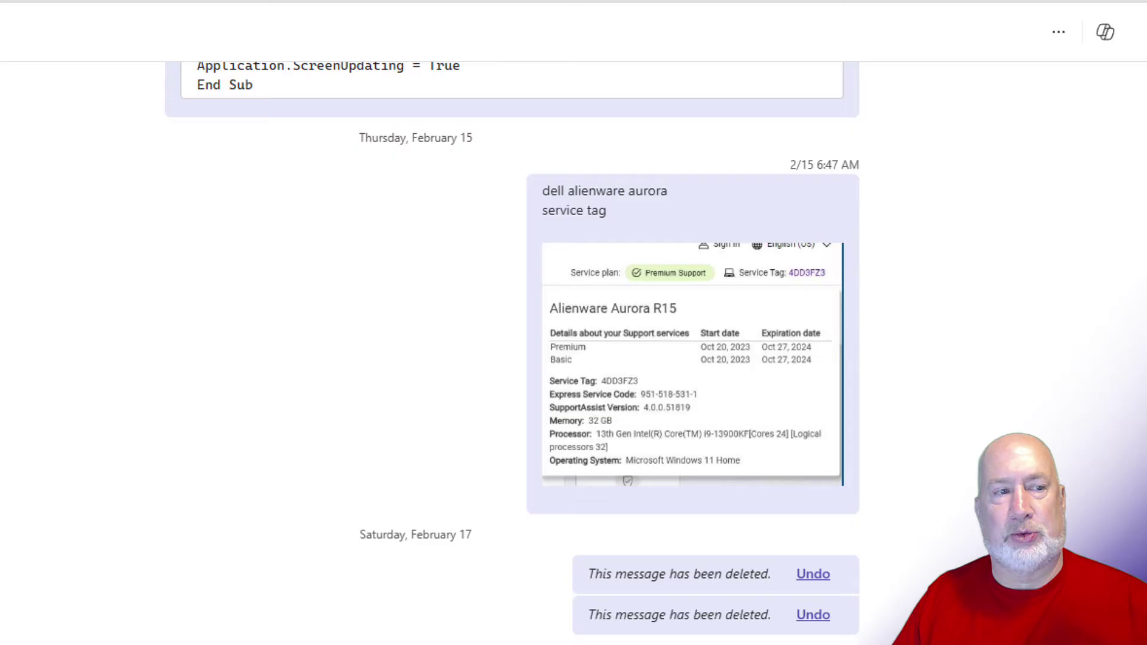
- Return to the pinned colleague's chat and search within it for "video blog post"
scroll(153, 197, "up", 5)
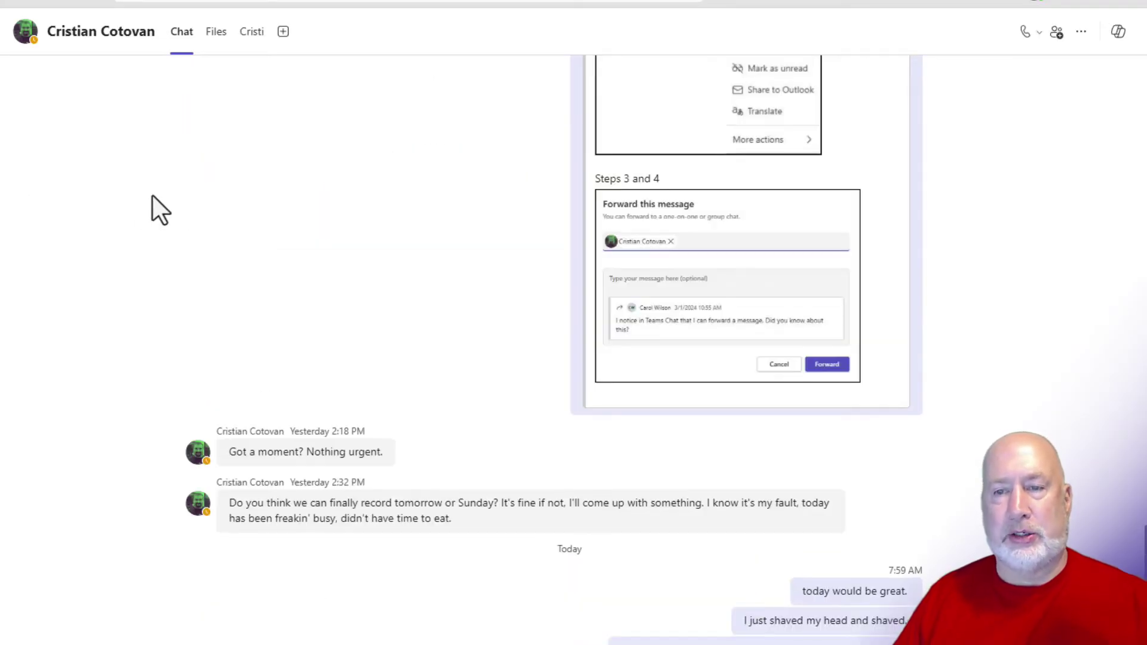
key("ctrl+f")
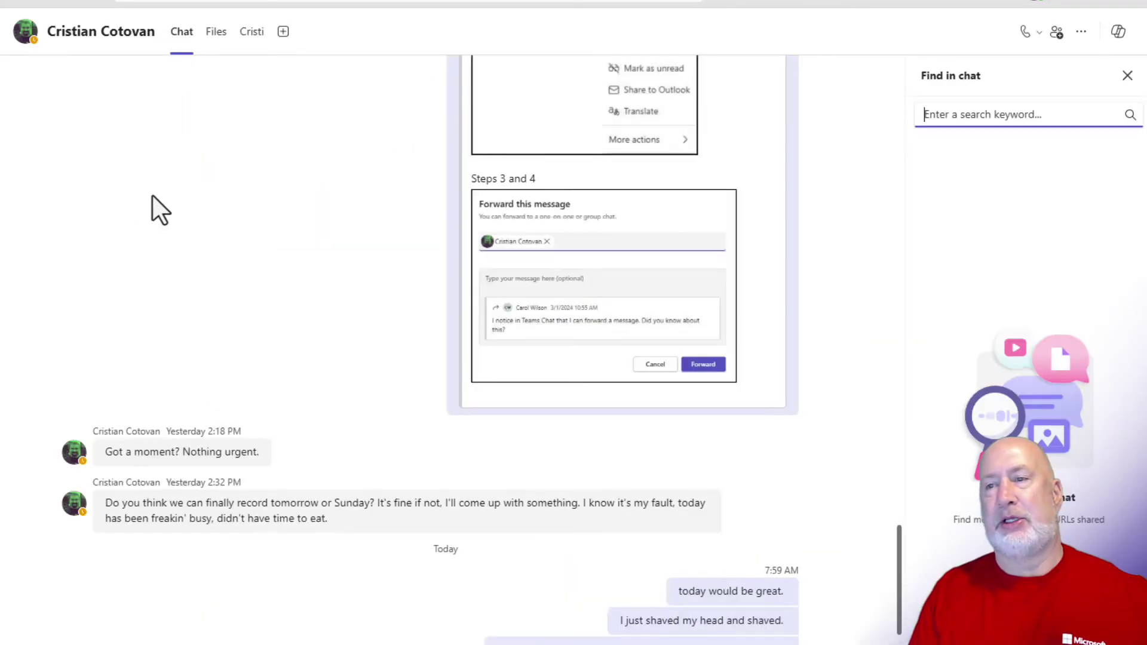
type("video")
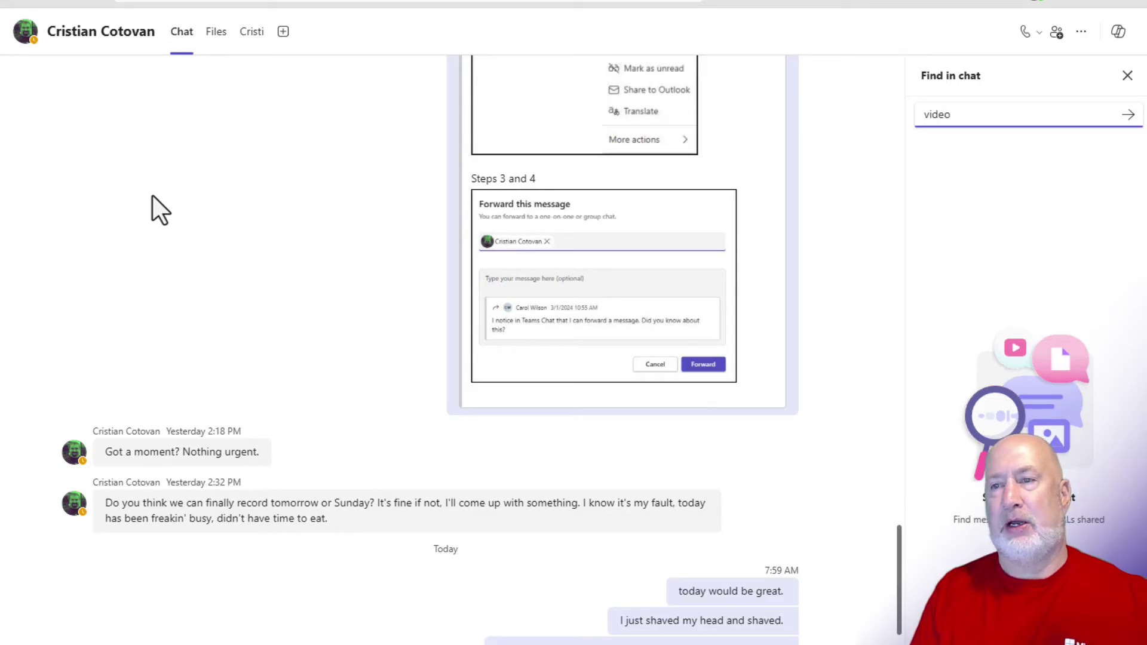
type(" blog post")
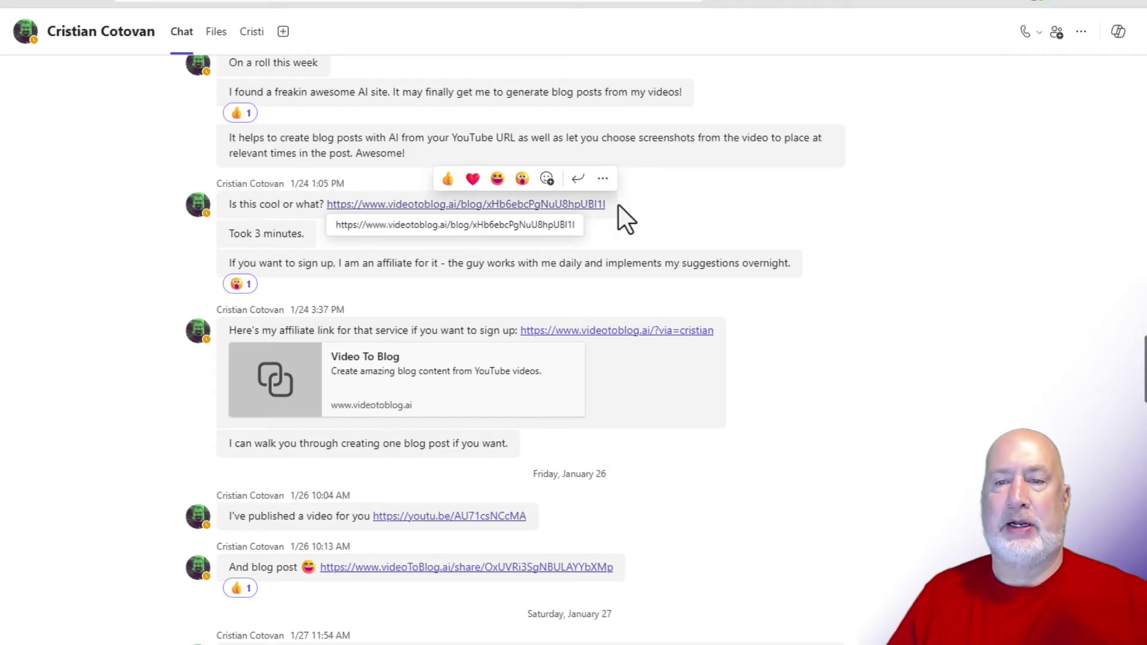
- Create a new action from the "Is this cool or what?" message, searching workflows for "onenote" and choosing the Save a message to OneNote template
left_click(603, 180)
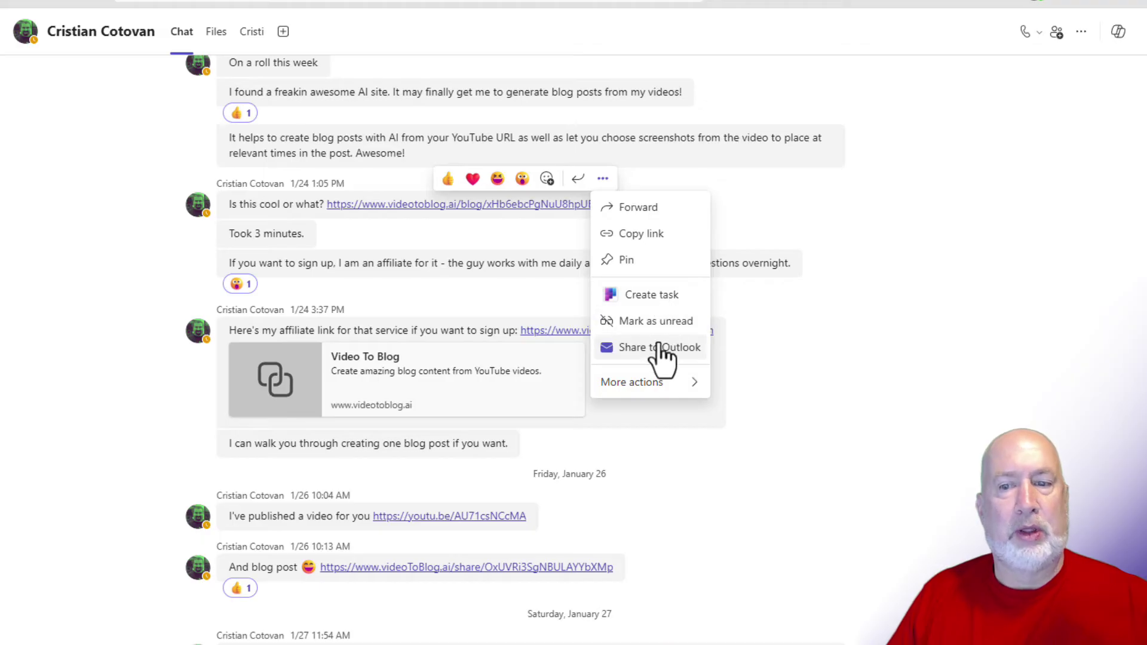
mouse_move(652, 387)
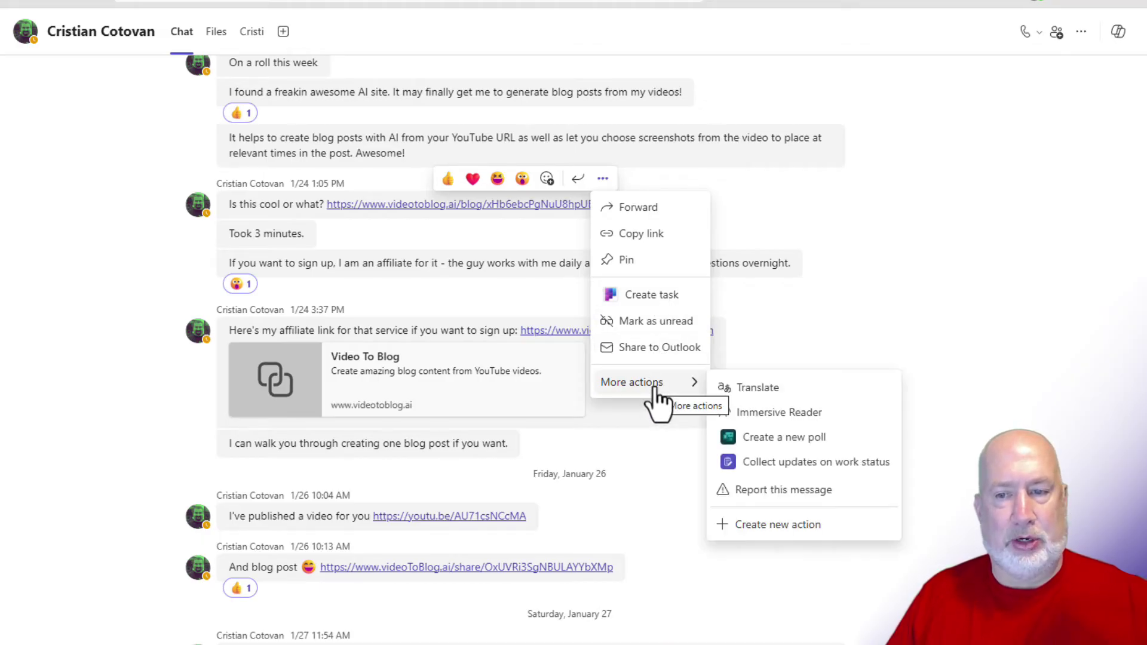
left_click(786, 534)
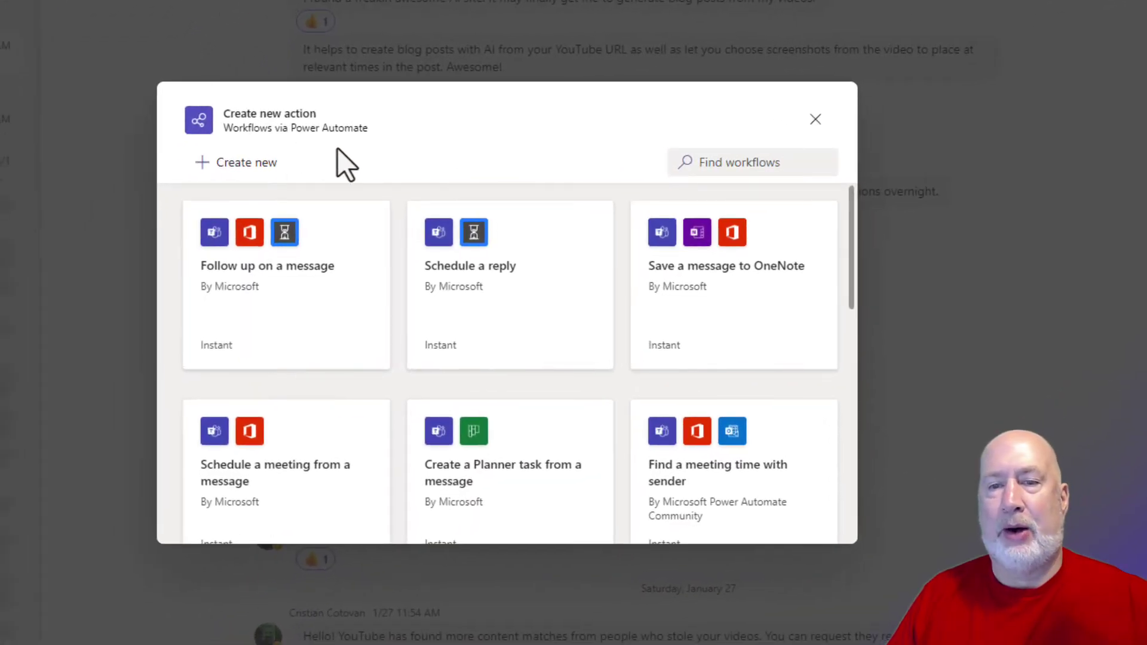
left_click(758, 163)
type("one")
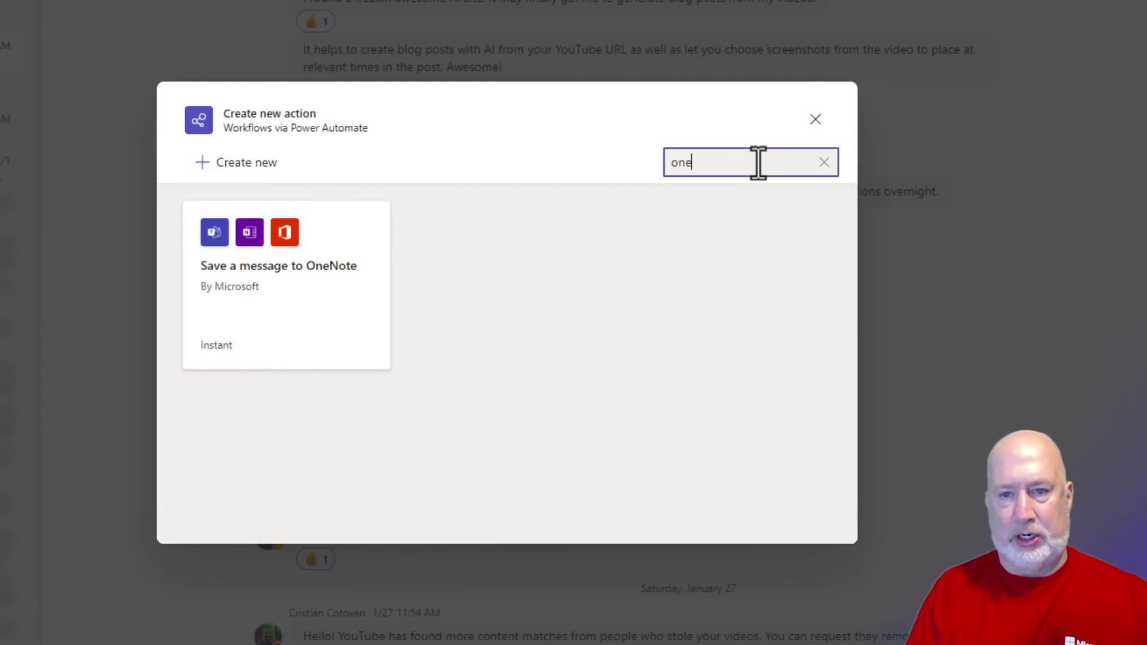
type("note")
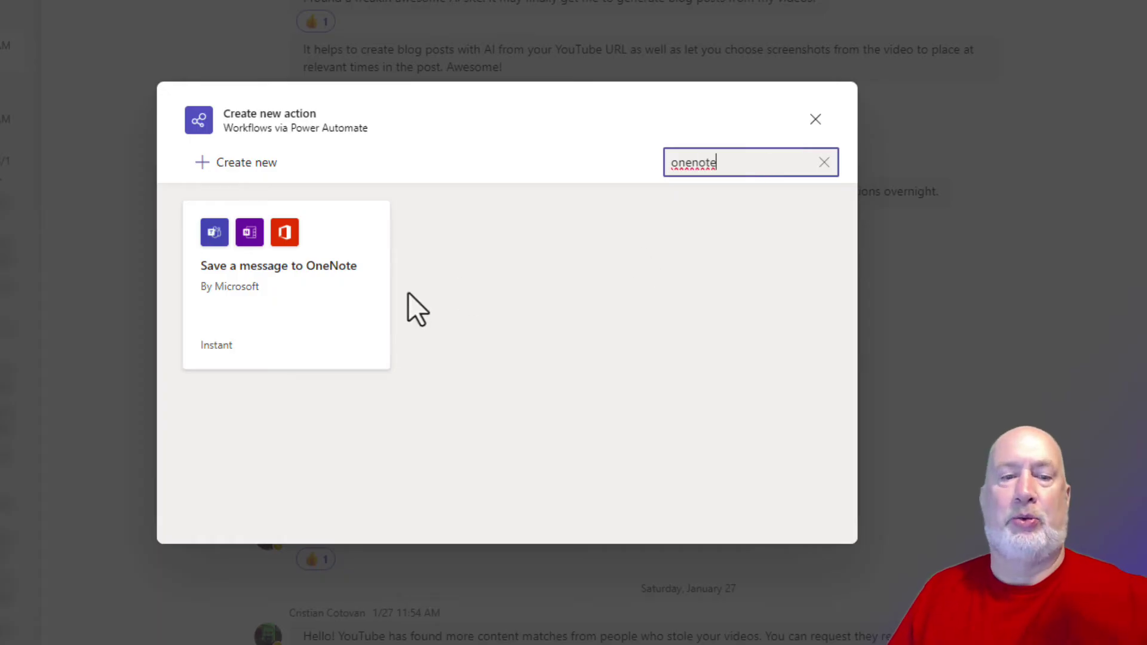
left_click(261, 281)
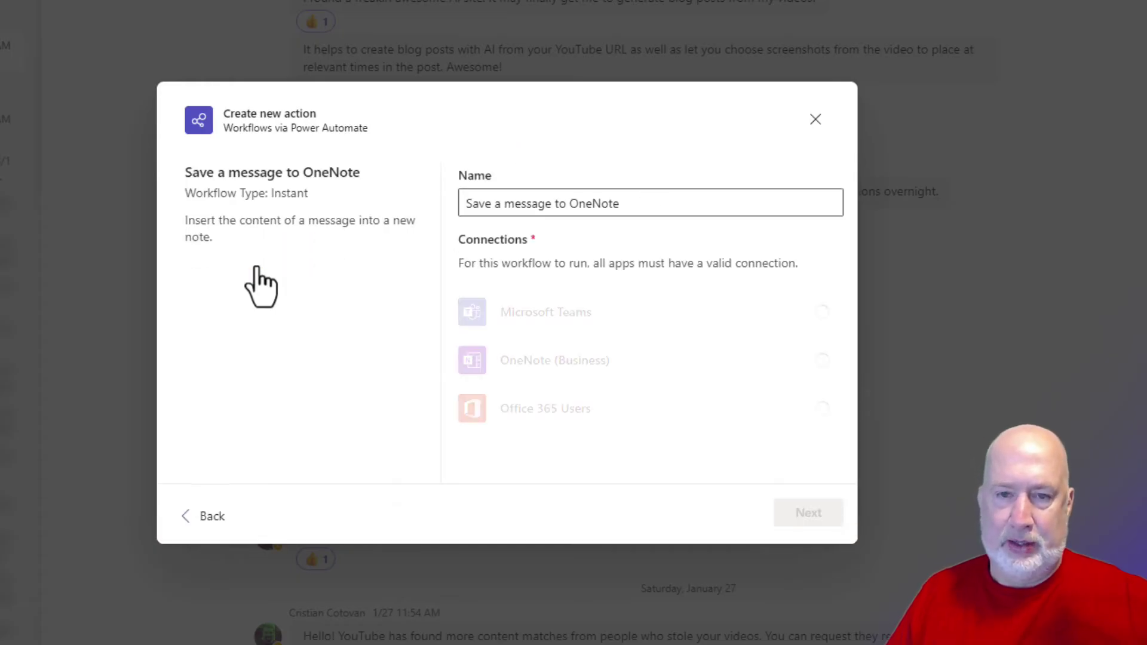
- Add the Save a message to OneNote workflow with your own training notebook and section New Section 1, and run it on the message
left_click(607, 204)
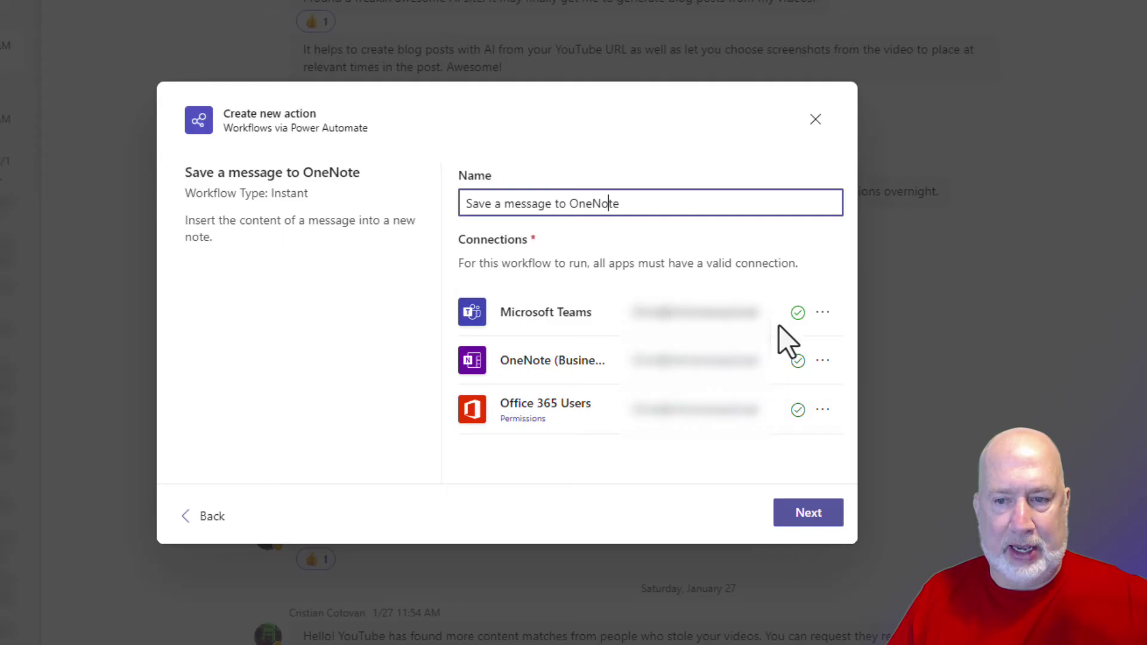
left_click(811, 519)
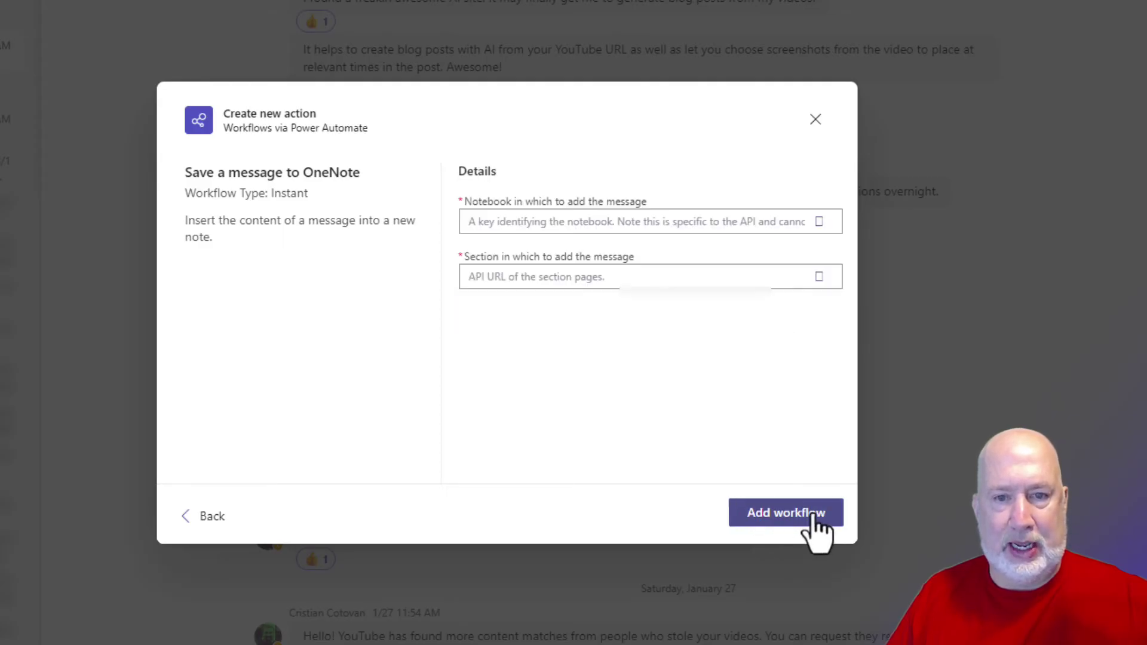
left_click(819, 222)
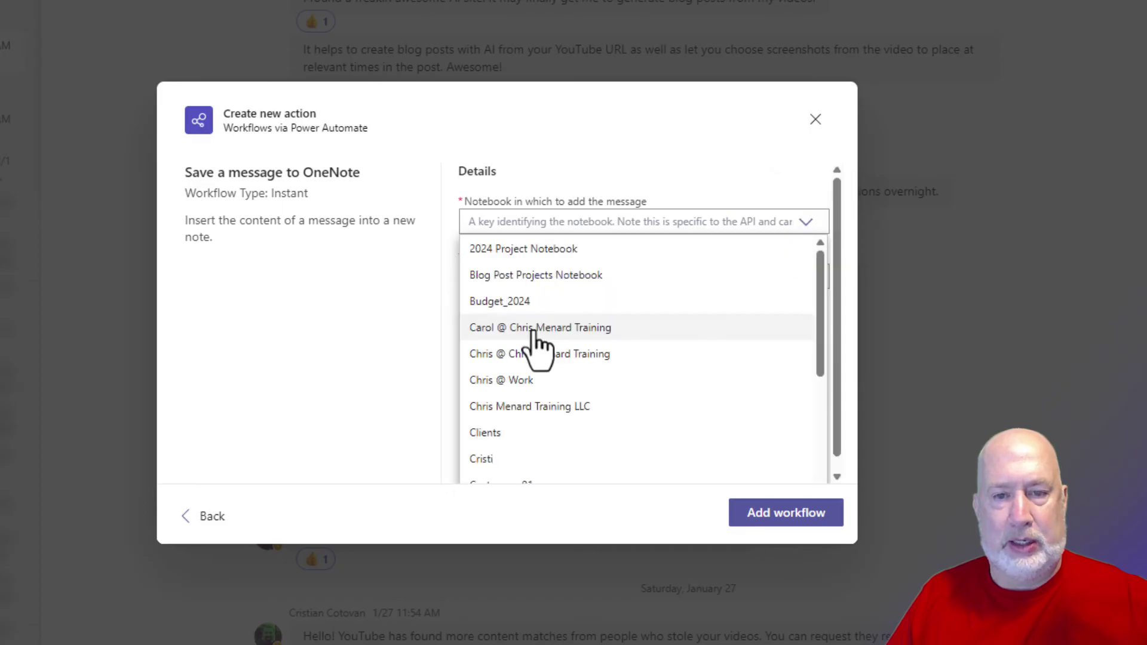
left_click(532, 353)
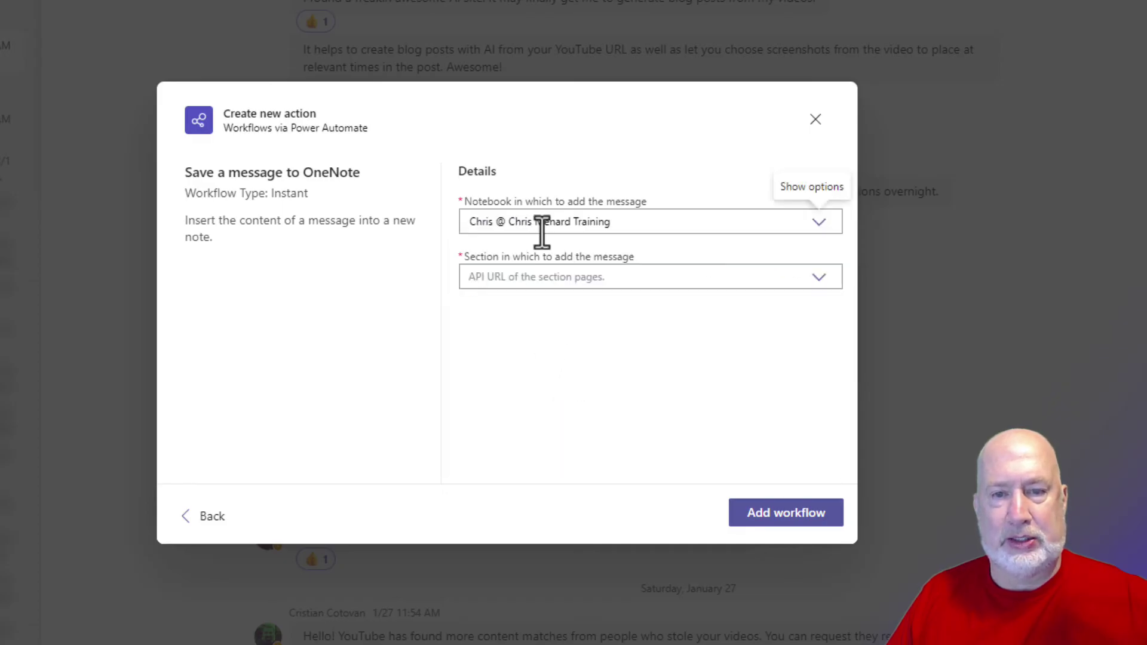
left_click(762, 284)
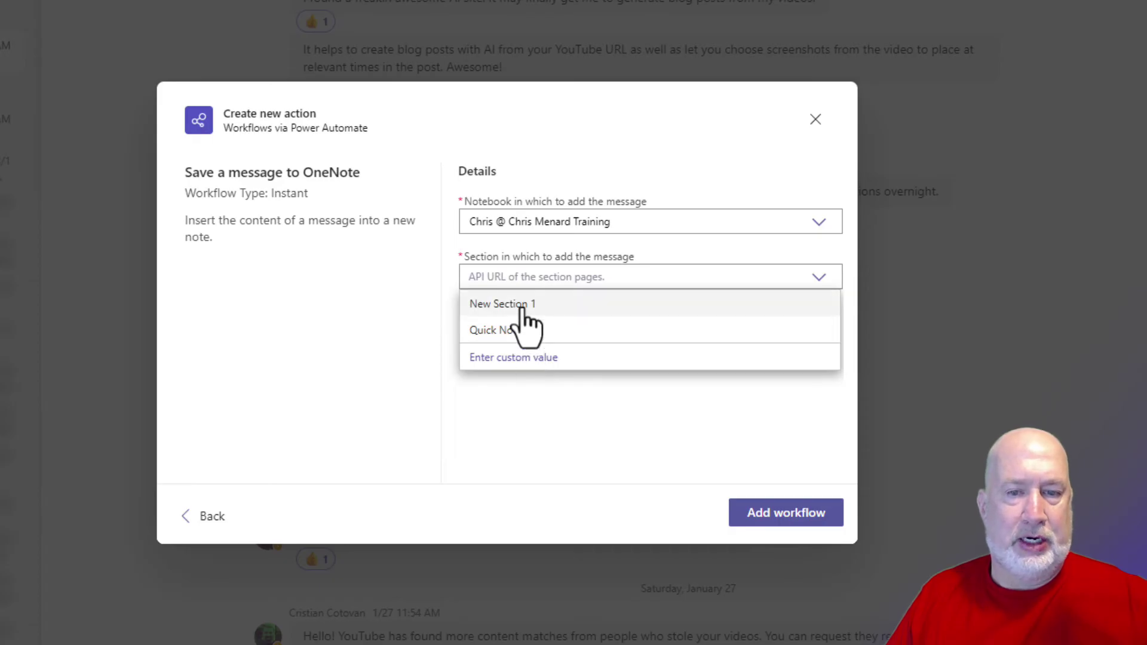
left_click(524, 306)
left_click(788, 518)
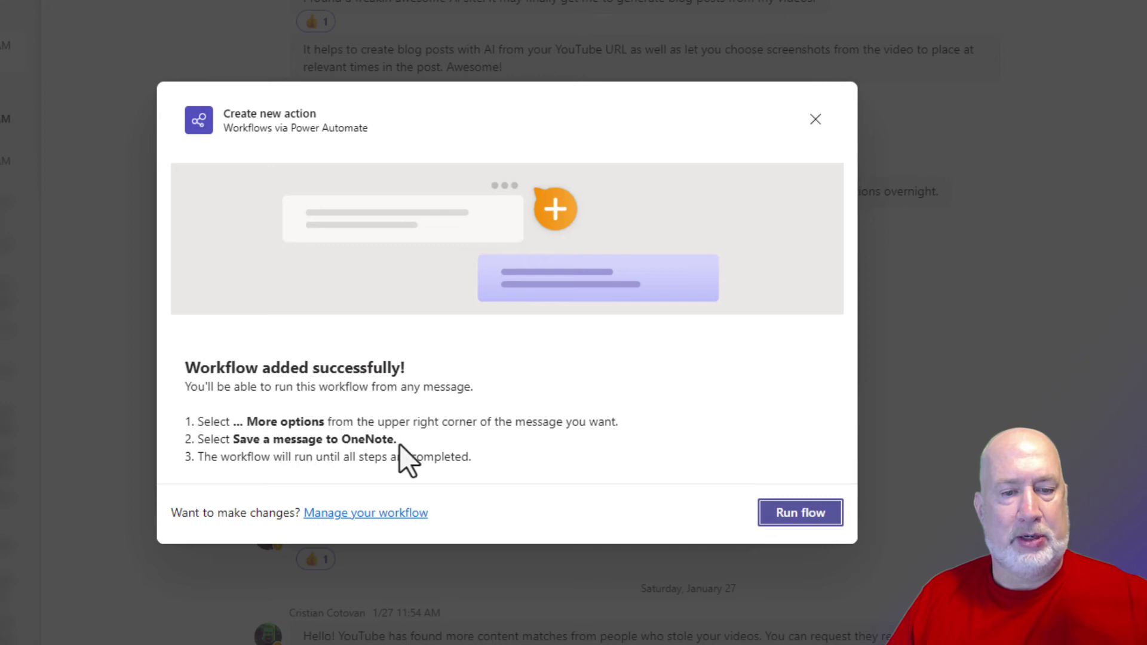
left_click(793, 515)
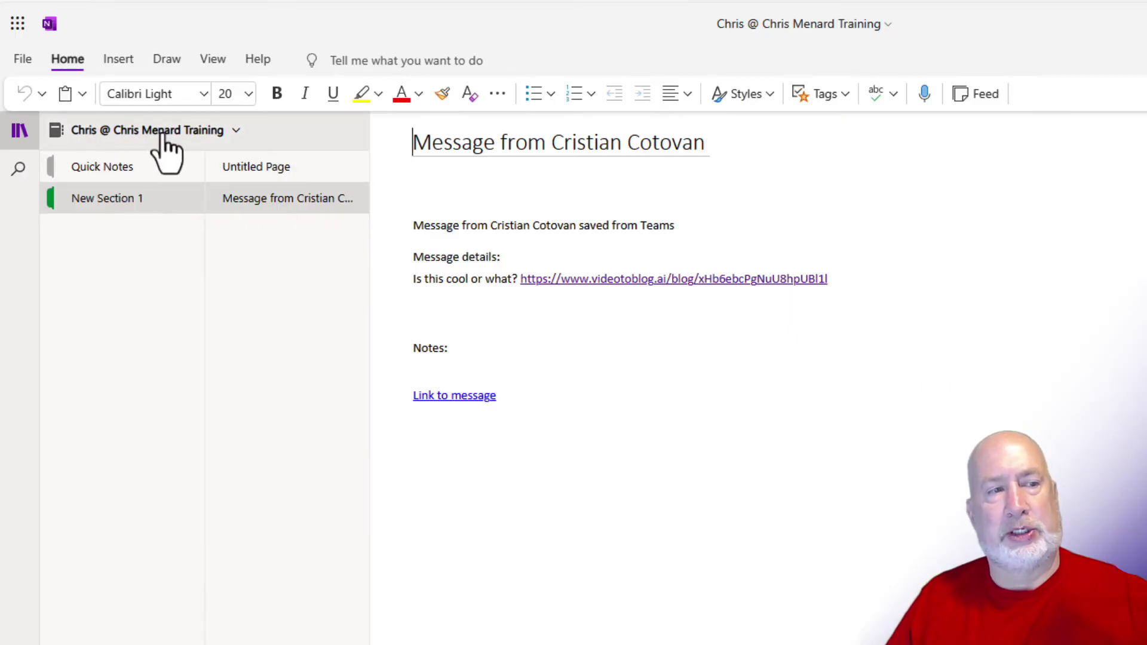
- Rename the notebook section New Section 1 as "Teams chat SAVED me"
right_click(113, 207)
left_click(160, 218)
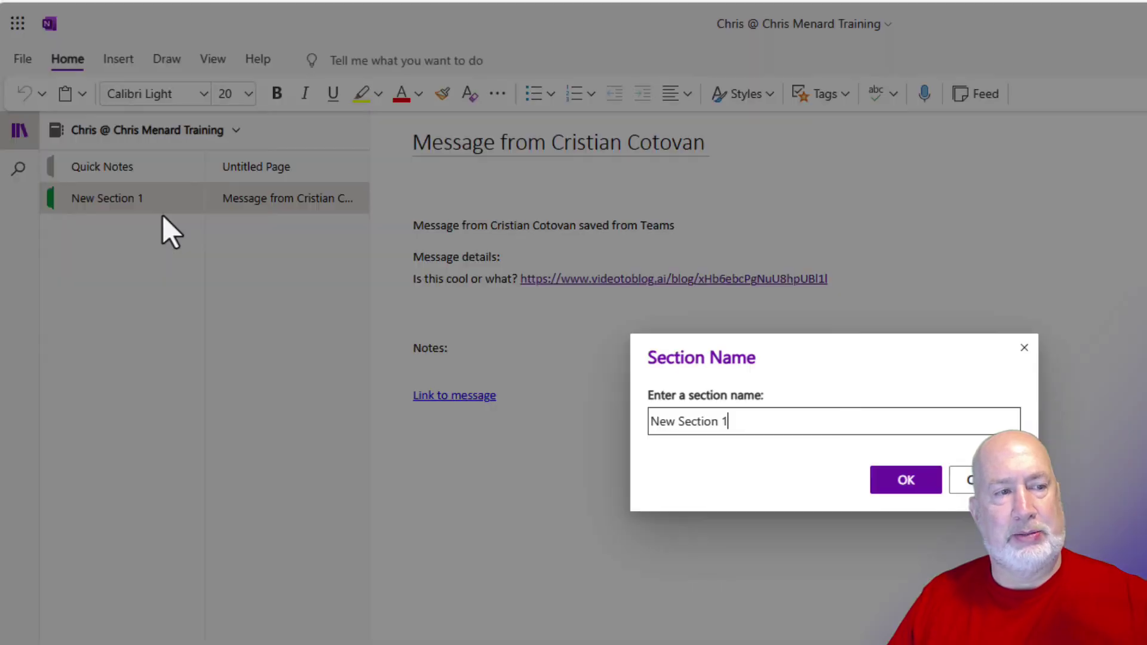
key("BackSpace")
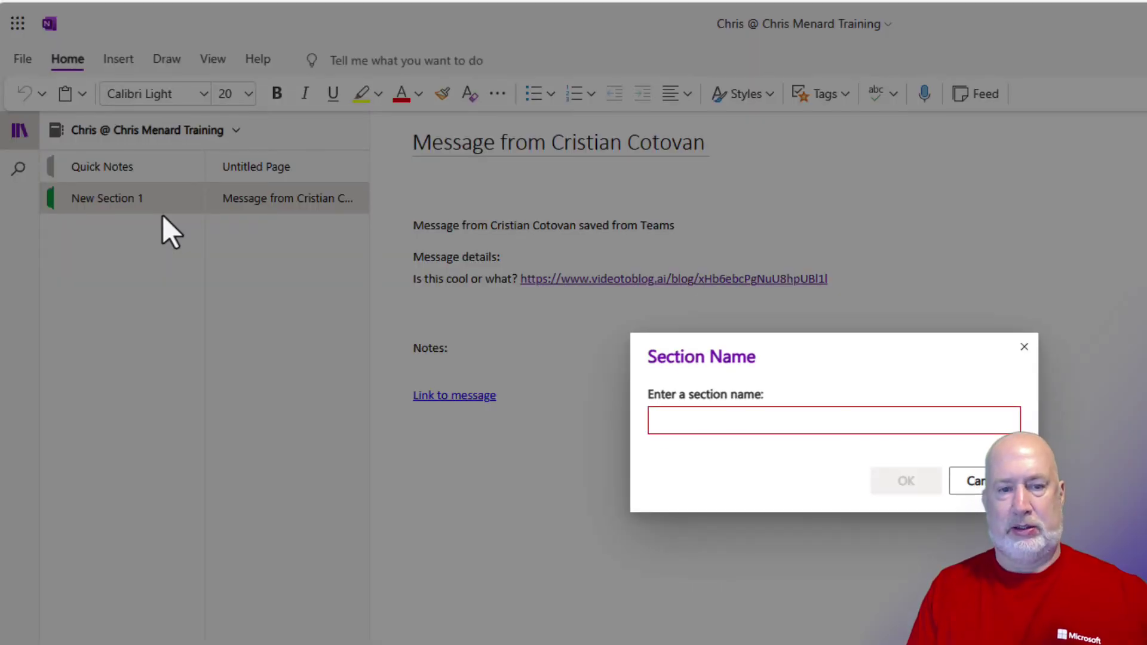
type("Teams chat SAVED me")
left_click(897, 478)
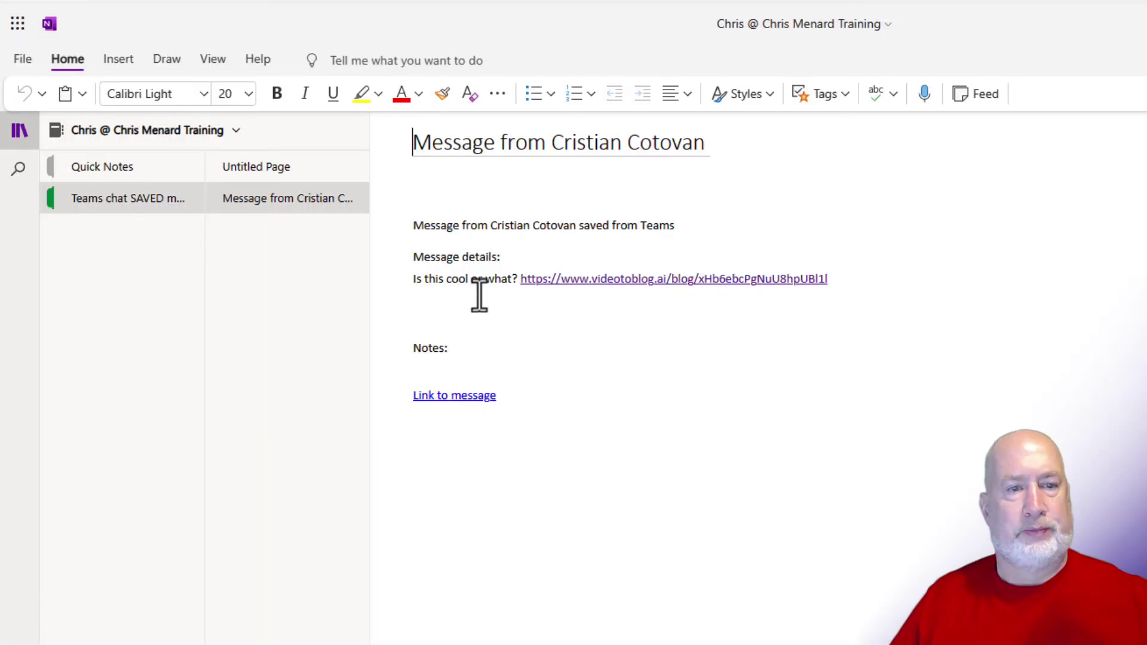
- Switch to Teams and save your "one last thing" message about the Descript demo with the Save a message to OneNote workflow, without a note
key("alt+Tab")
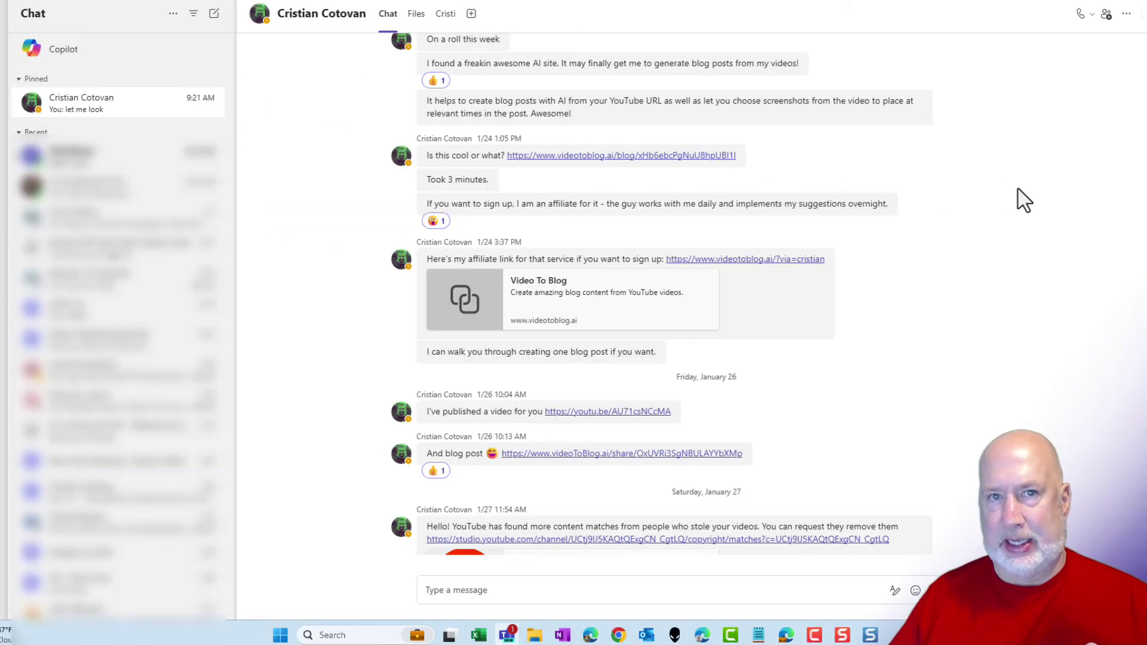
scroll(1025, 200, "down", 3)
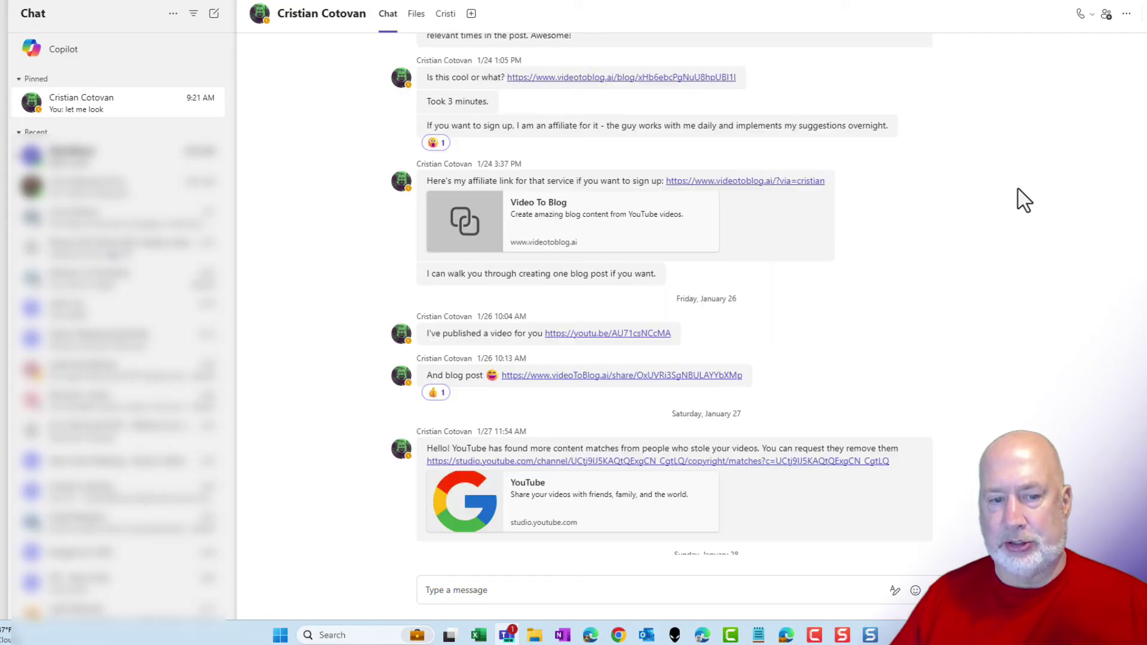
scroll(1025, 200, "down", 6)
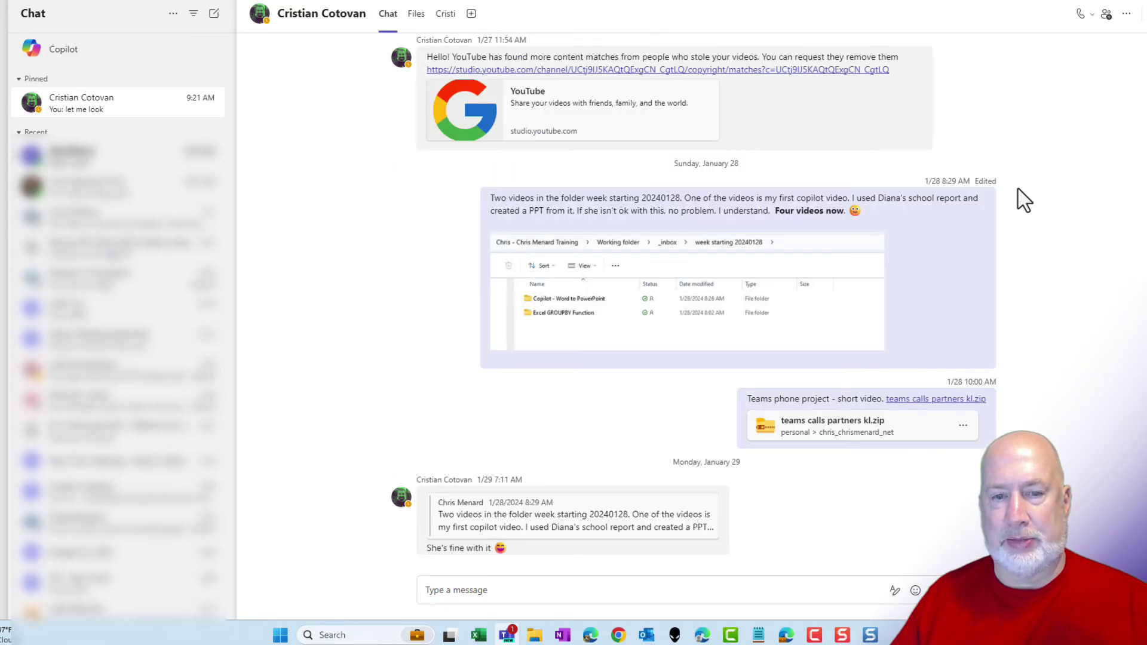
scroll(1024, 201, "down", 2)
scroll(797, 308, "down", 7)
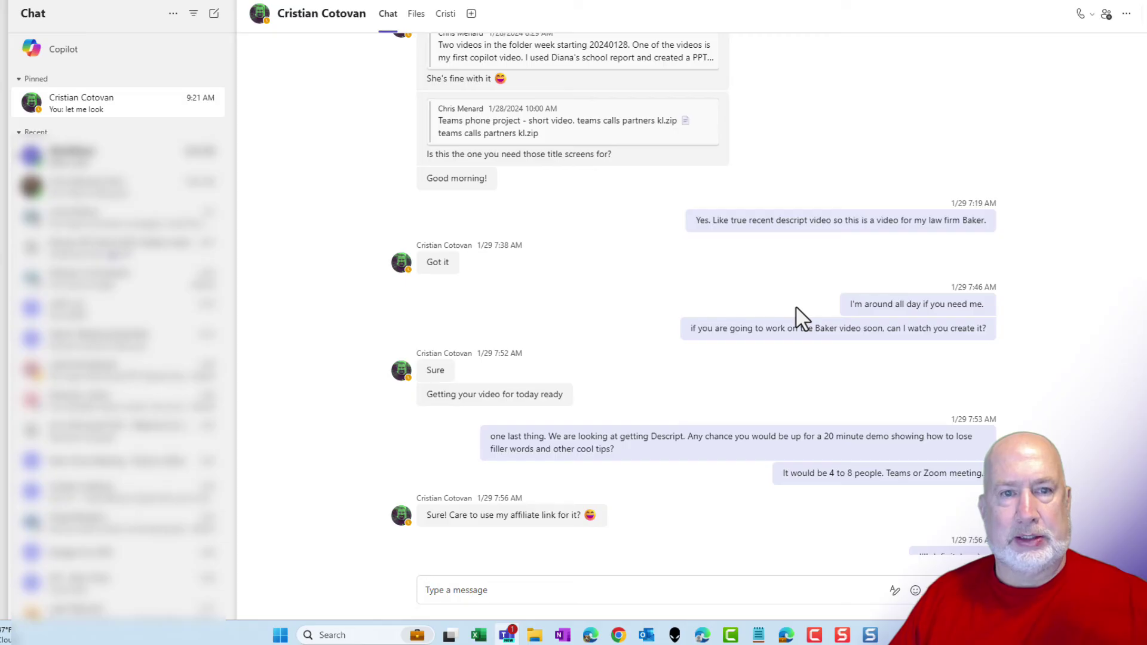
scroll(797, 317, "down", 3)
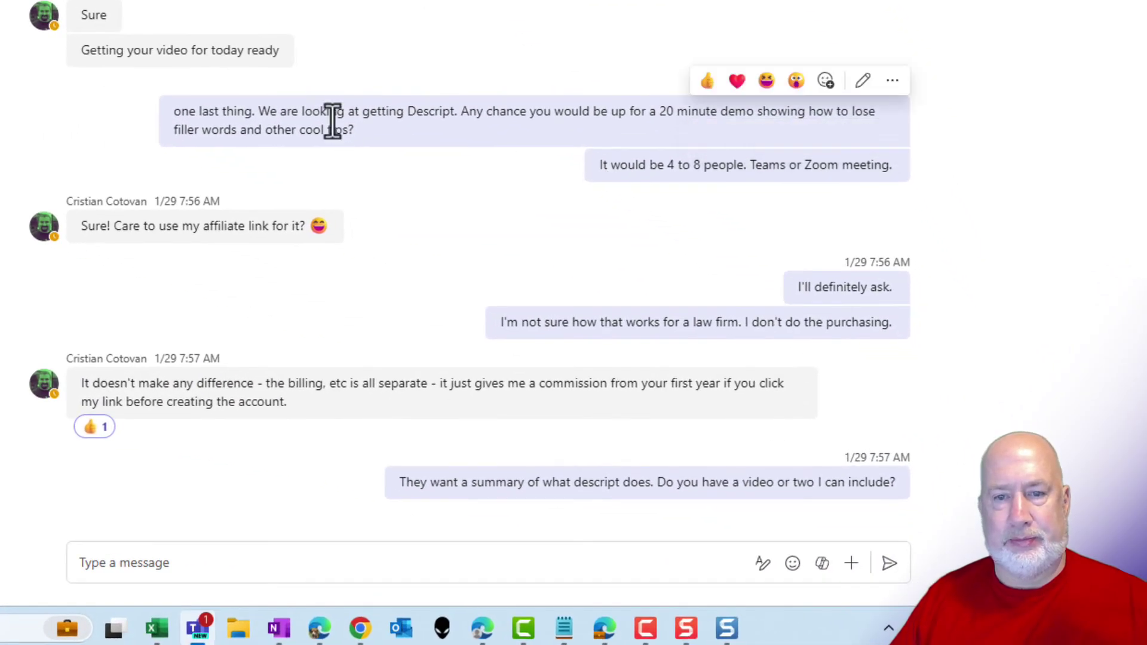
left_click(893, 80)
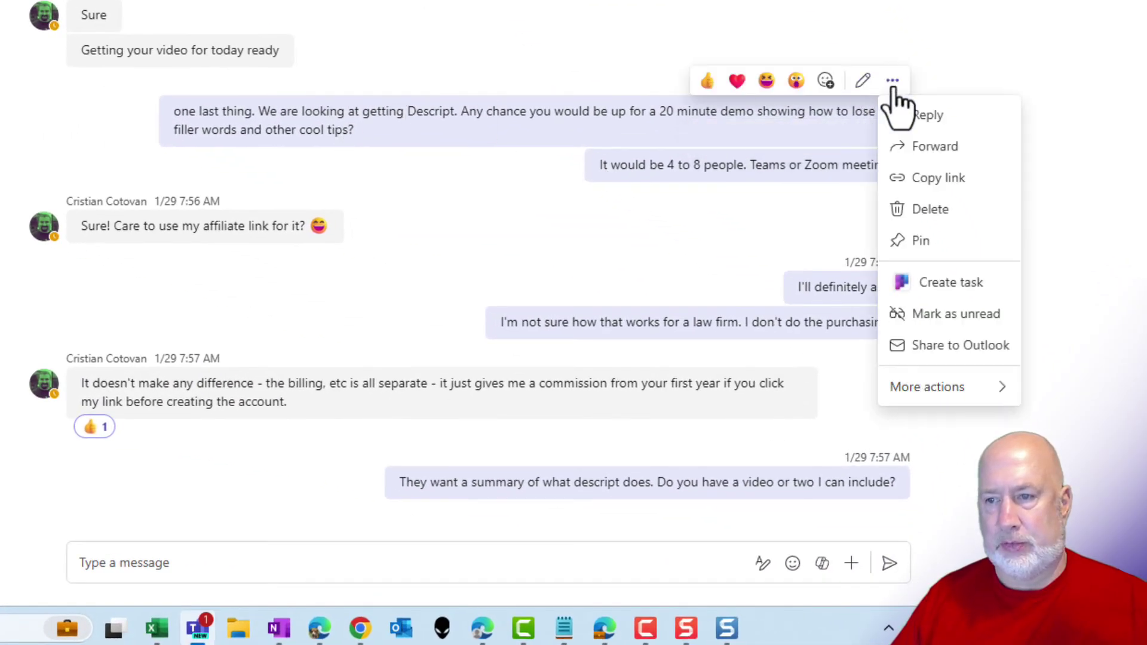
mouse_move(932, 388)
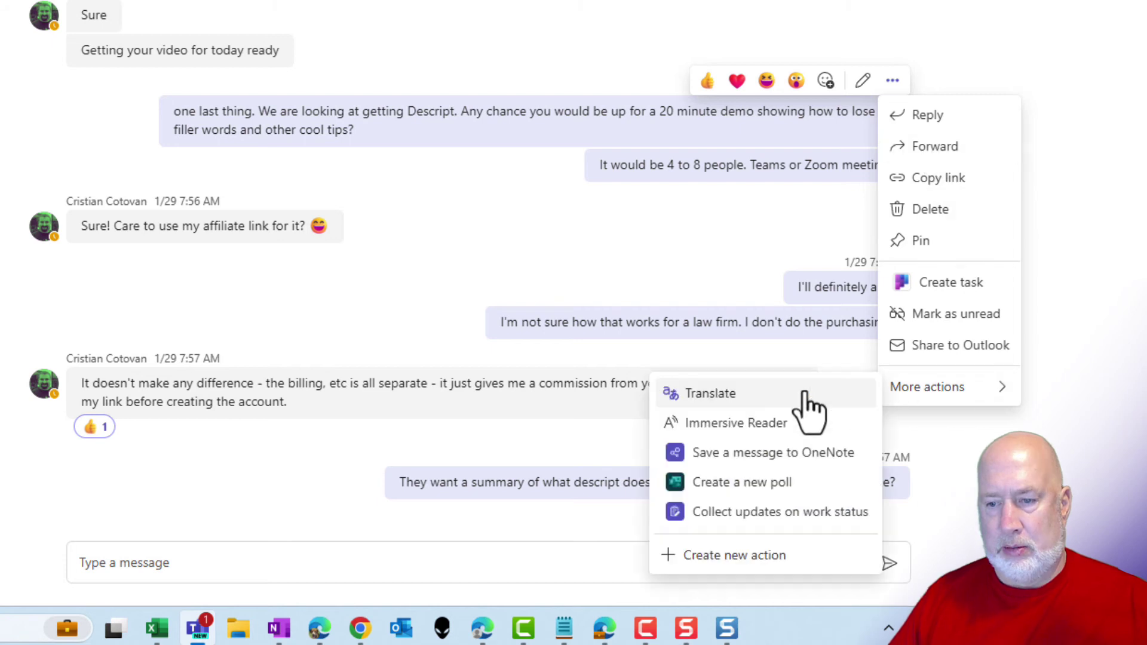
left_click(762, 461)
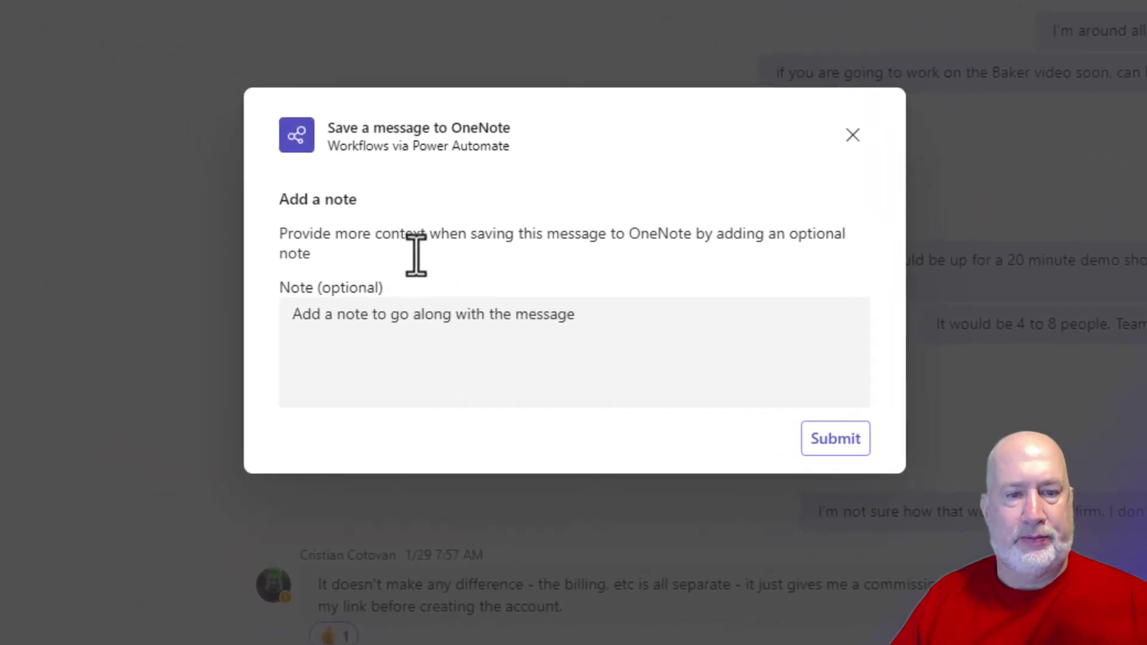
left_click(837, 461)
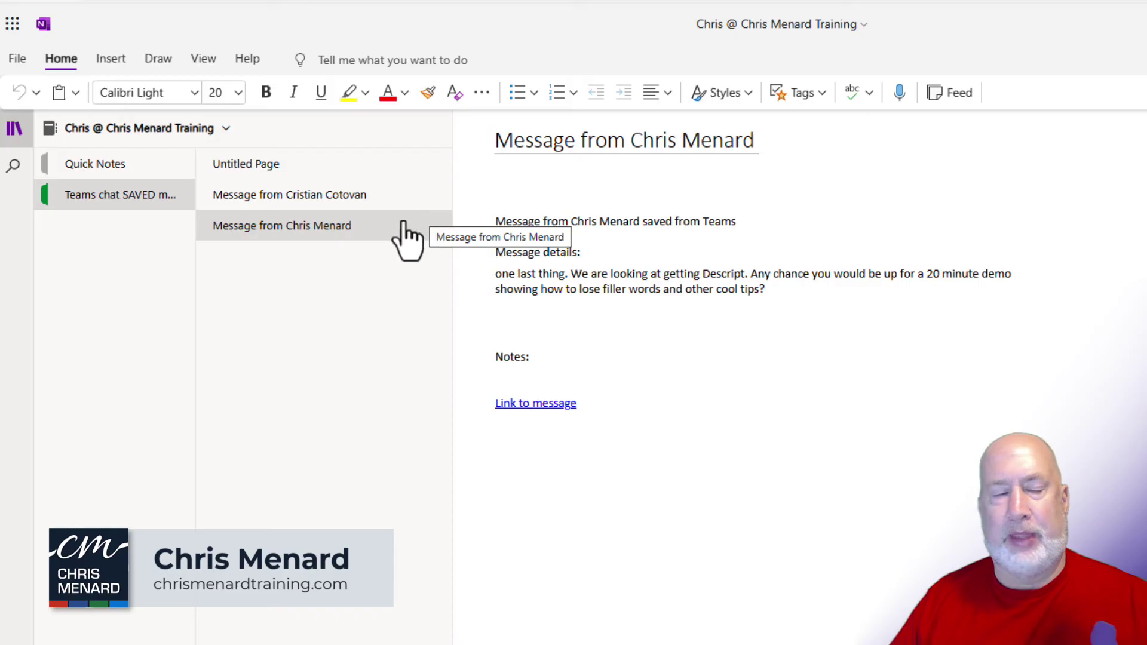
- Review both saved message pages in the renamed OneNote section, opening the colleague's message and returning to your own
left_click(345, 203)
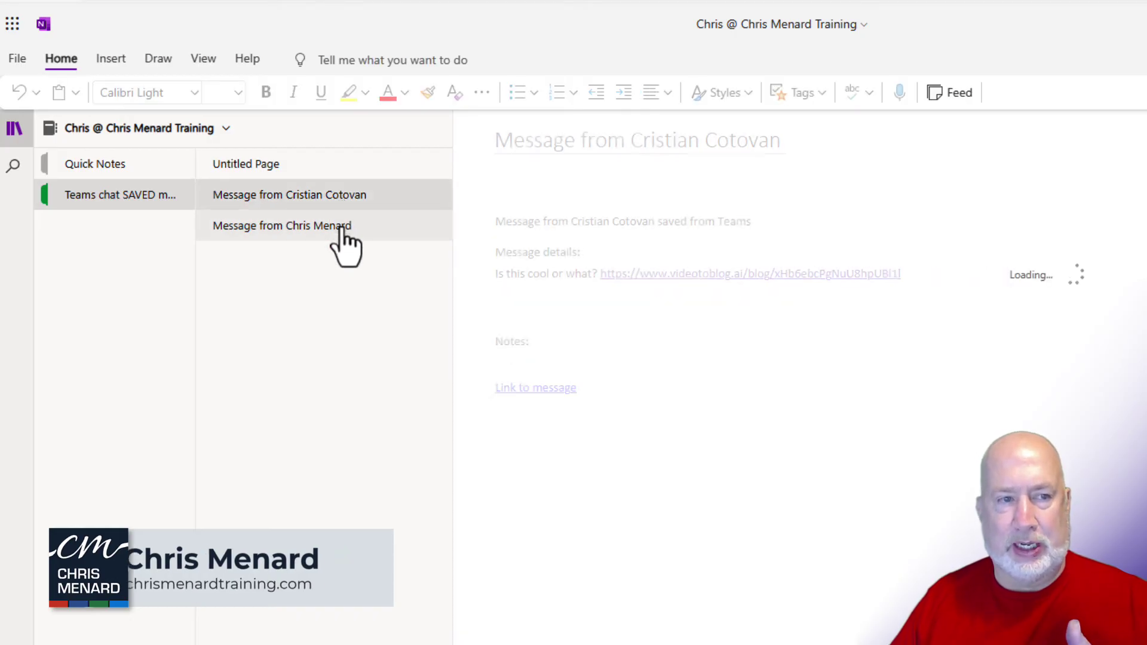
left_click(345, 230)
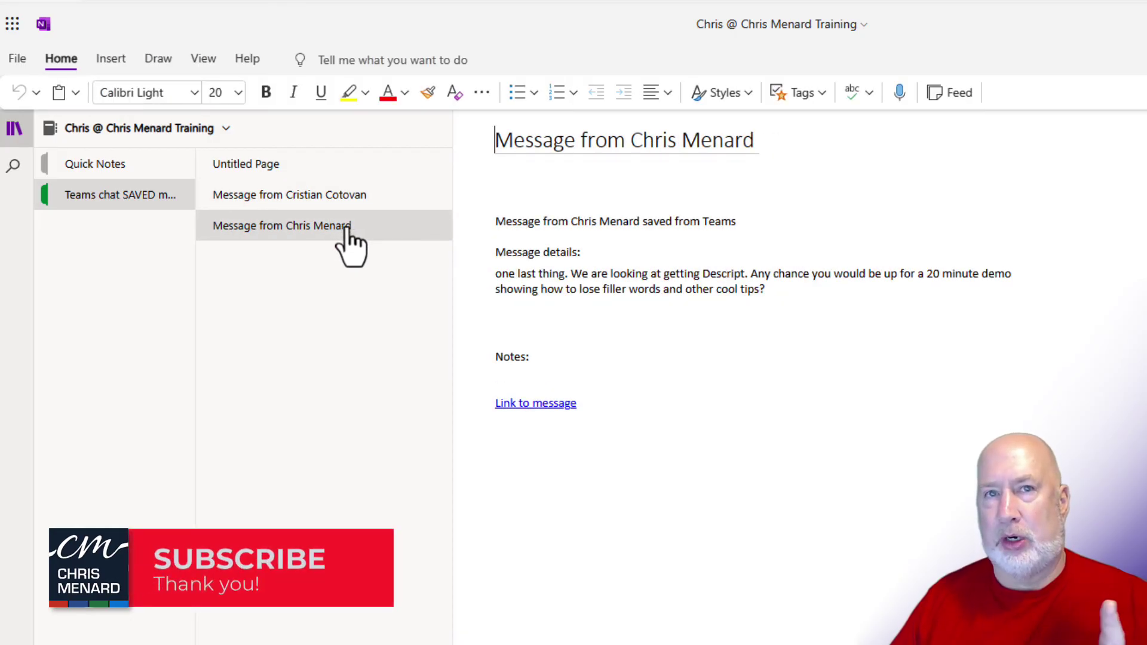